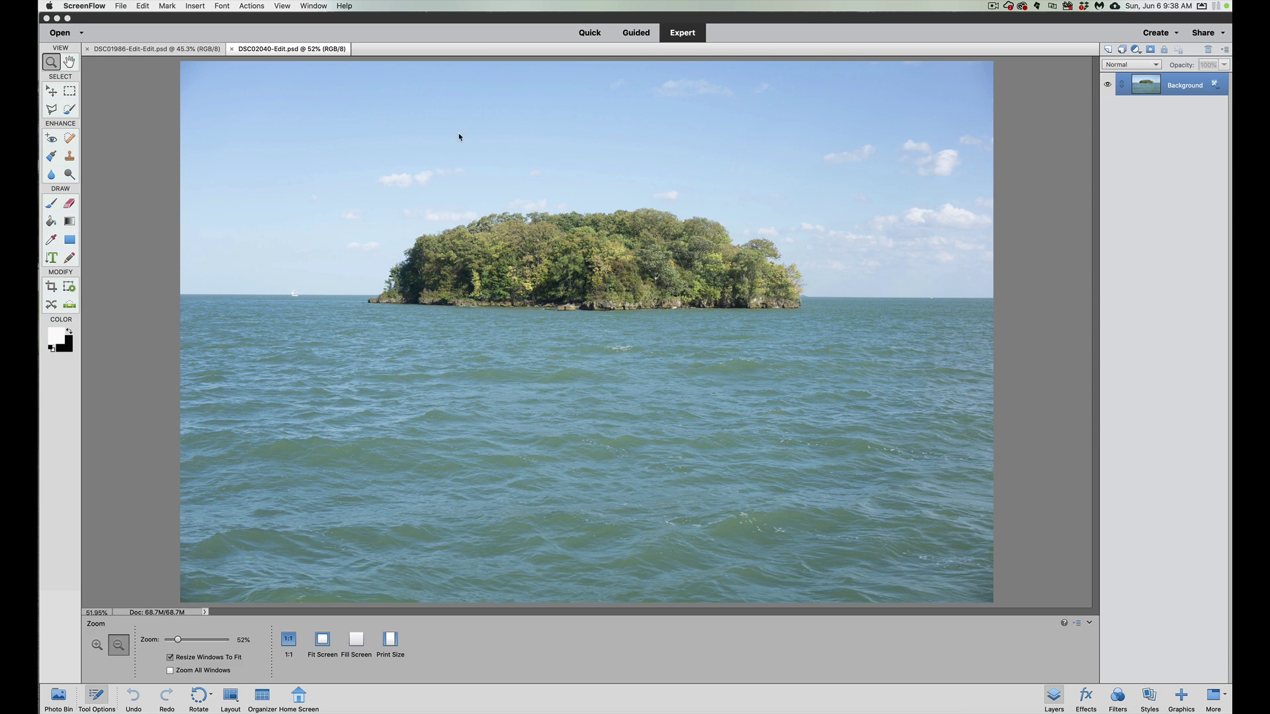
Step: View the seagull photo DSC01986-Edit-Edit.psd and return to the island photo DSC02040-Edit.psd
click(156, 52)
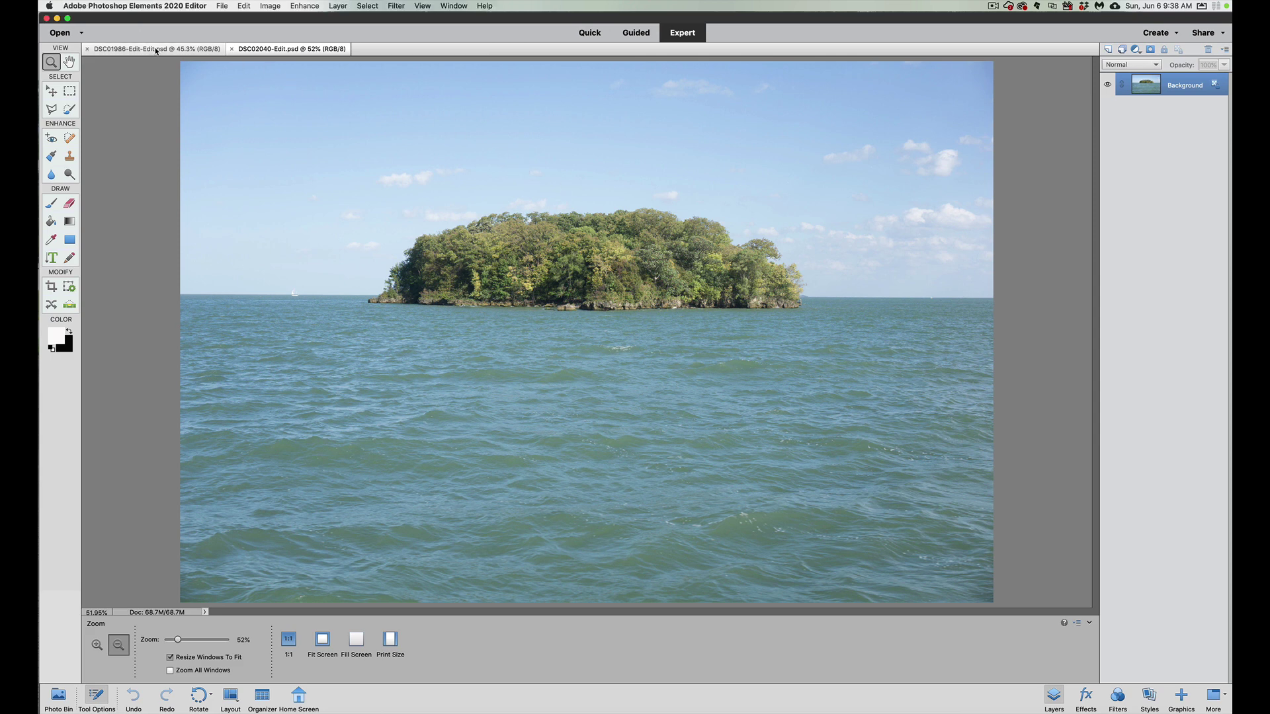
click(156, 50)
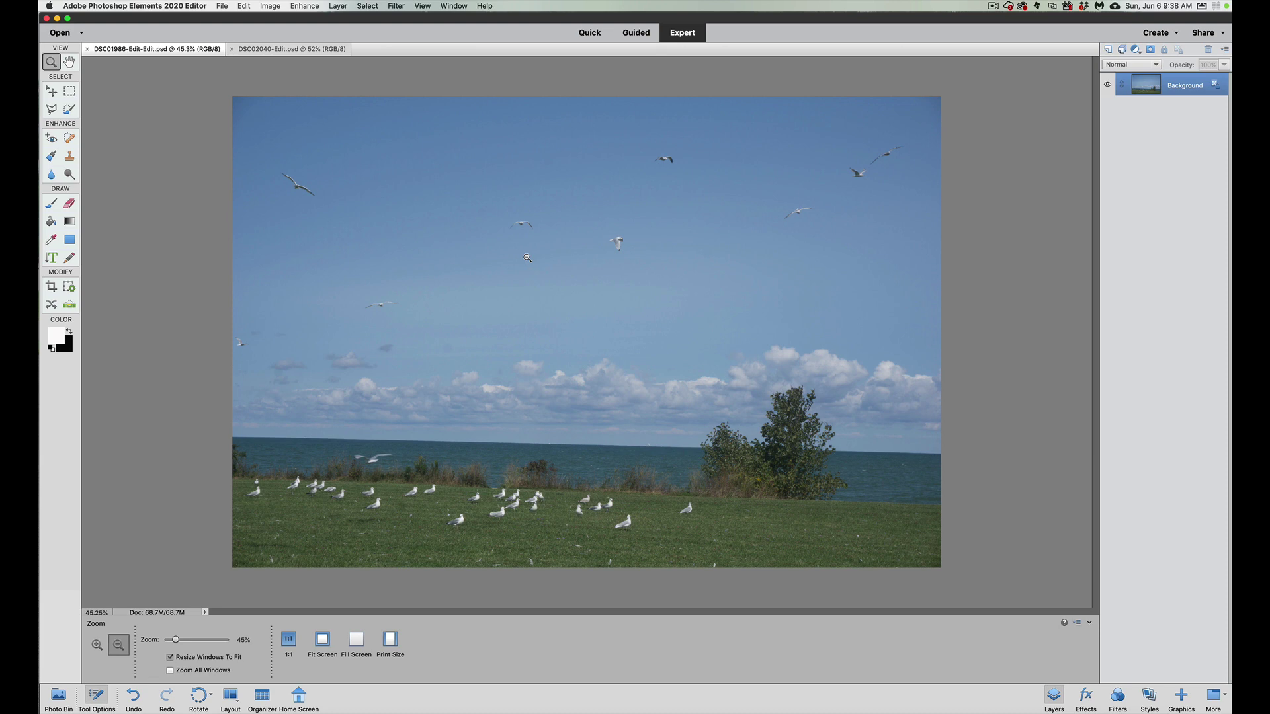
click(290, 50)
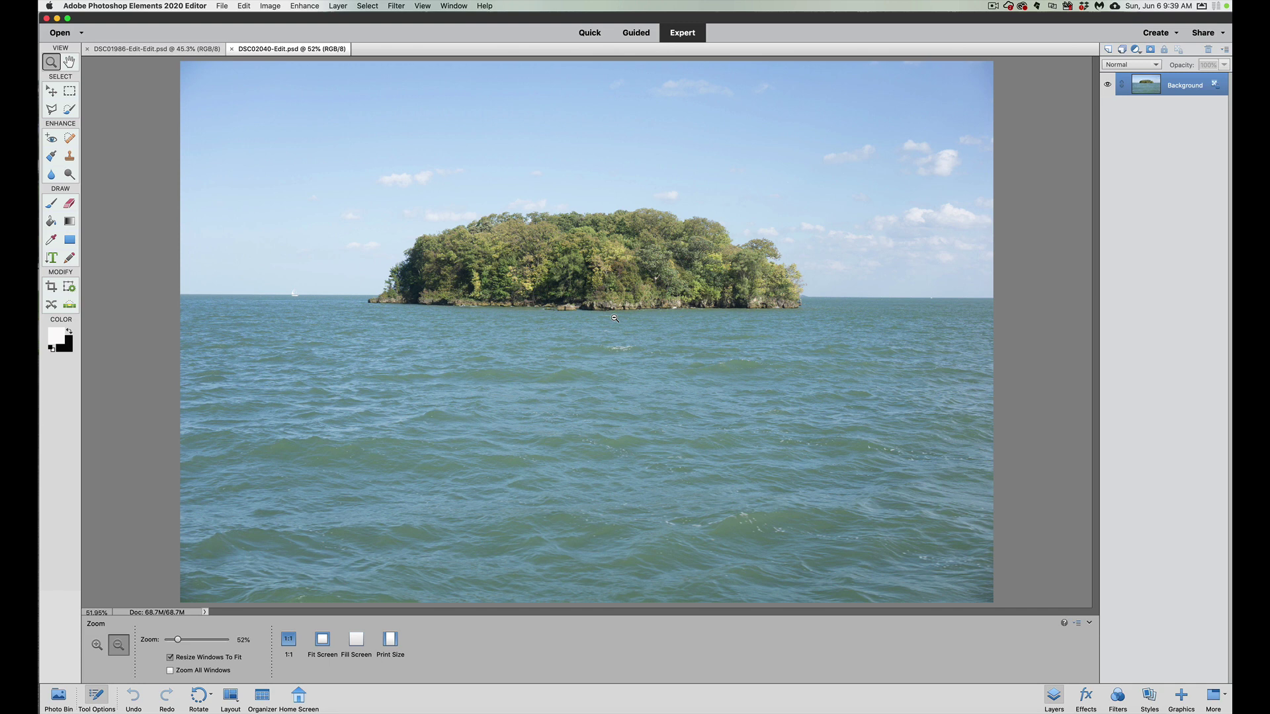
Step: Duplicate the island photo's background layer and select its blue sky with the Magic Wand in Add mode at tolerance 32
key(super+j)
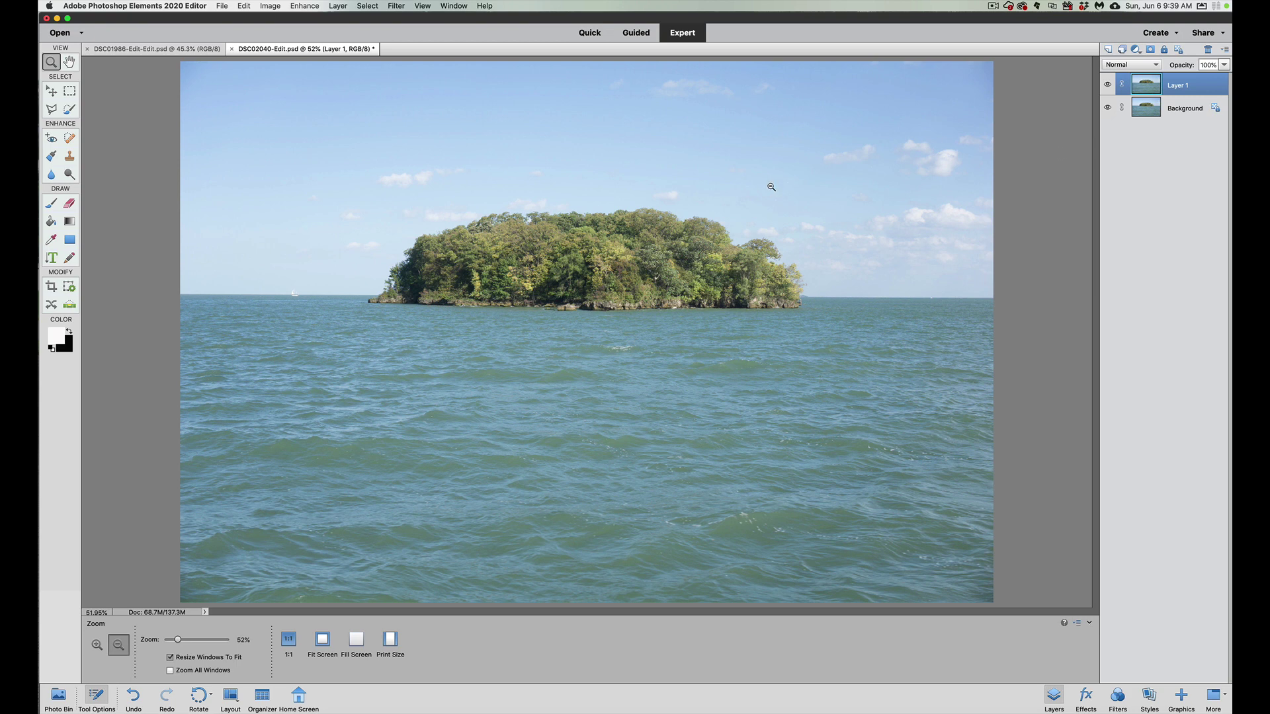
click(69, 110)
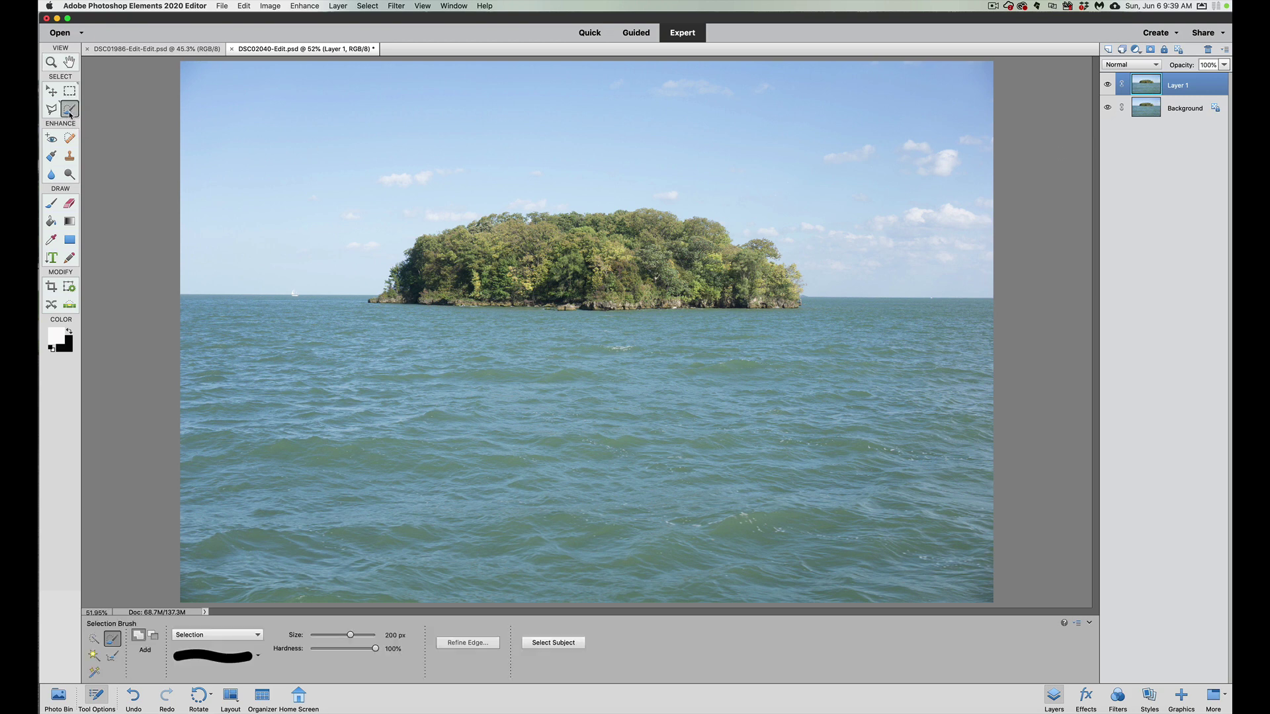
click(94, 656)
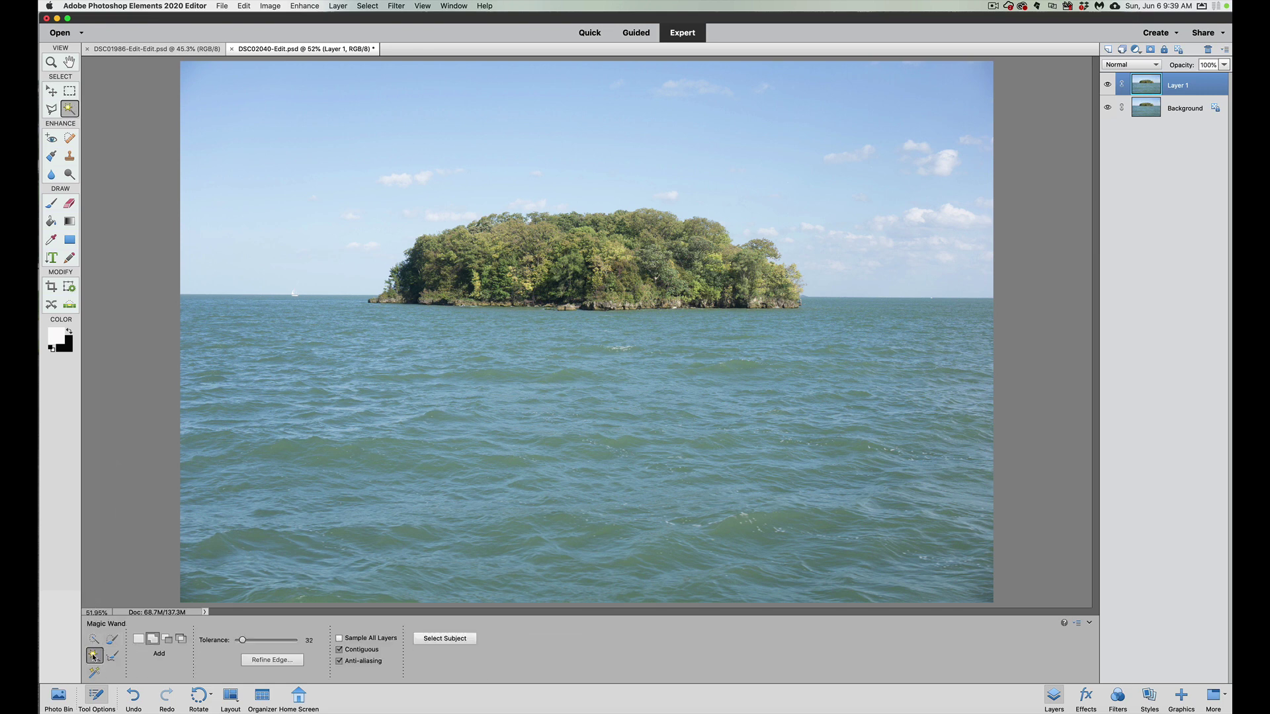
click(500, 119)
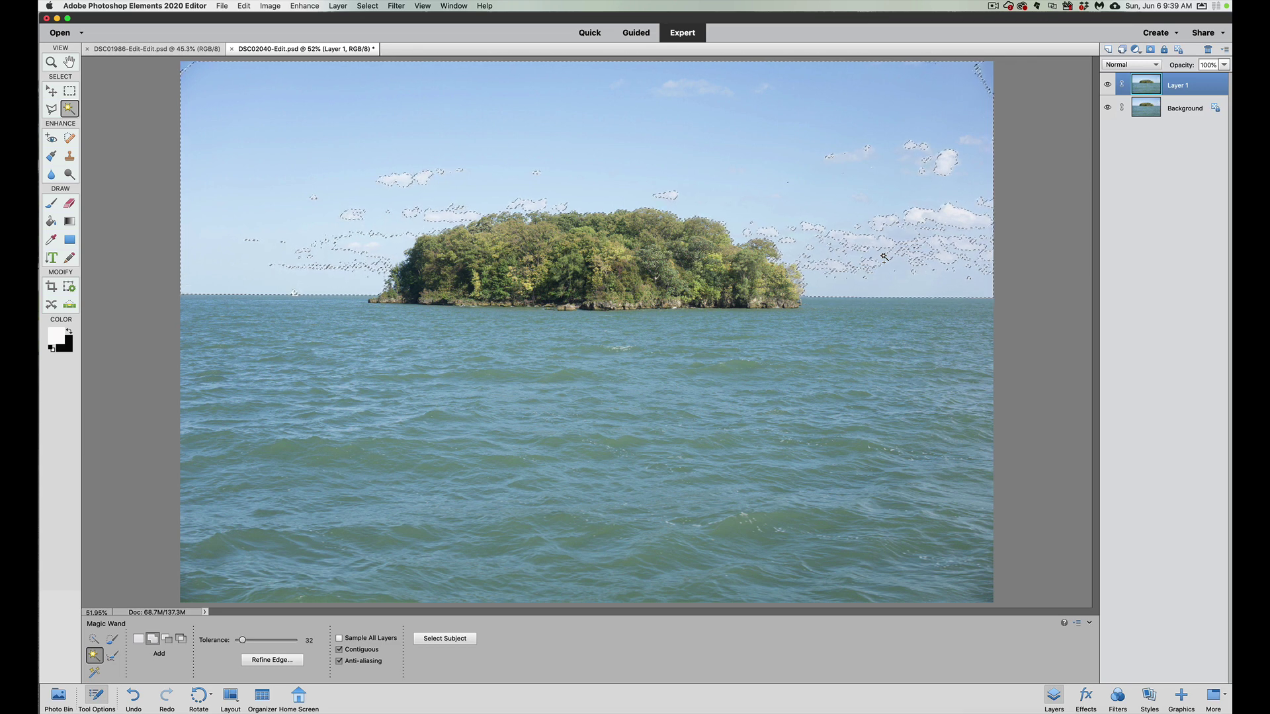
Step: Add the remaining clouds to the sky selection with a 200 px Selection Brush and copy the selected sky to a new layer
click(112, 639)
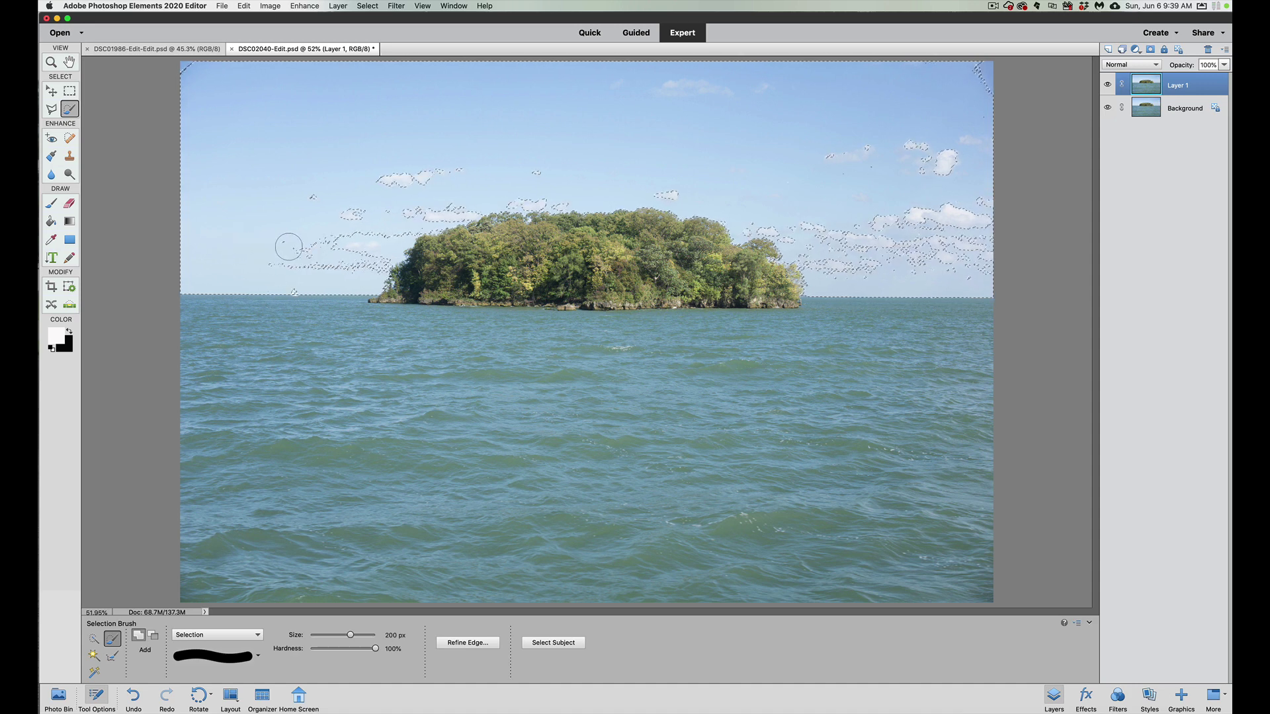
drag(326, 250, 258, 258)
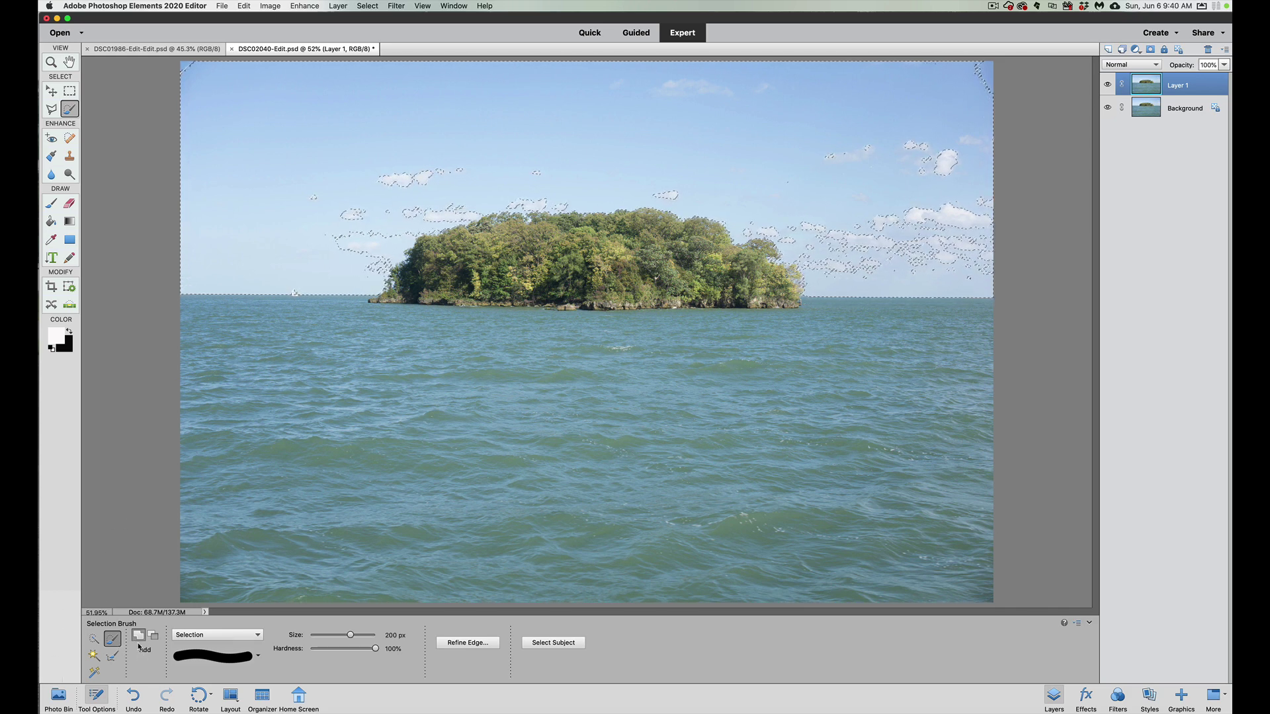
click(153, 639)
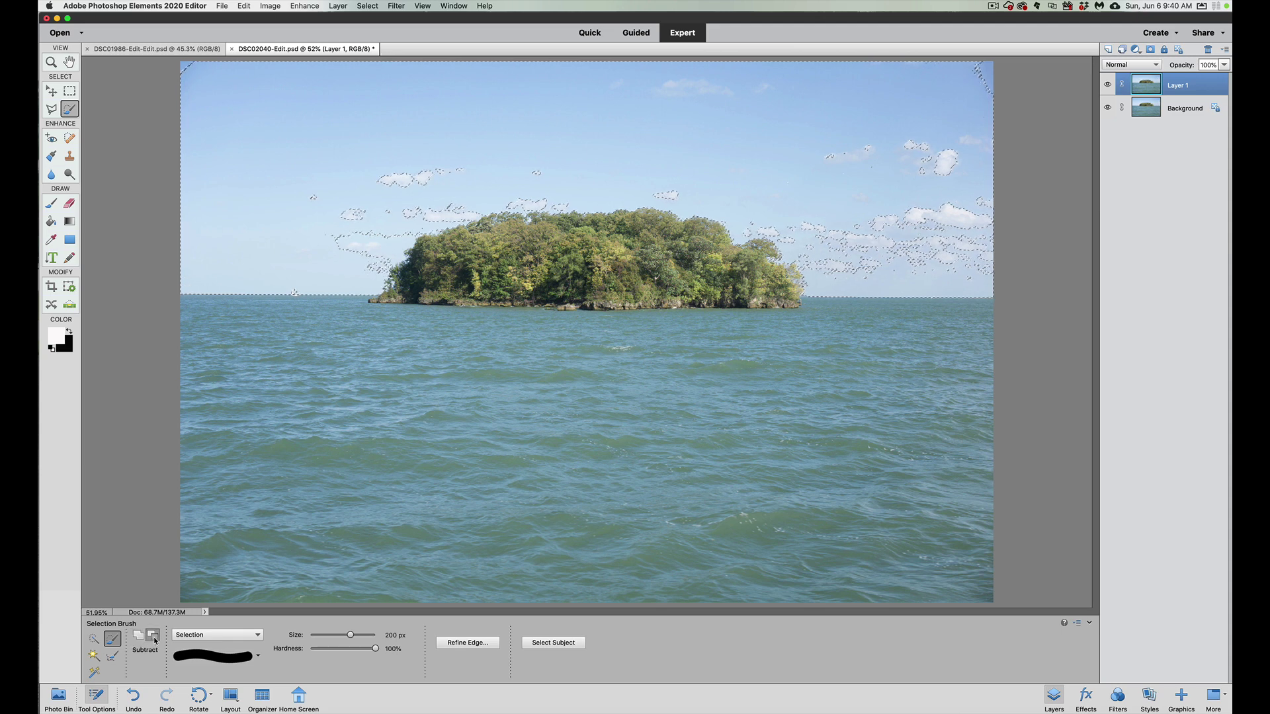
click(139, 636)
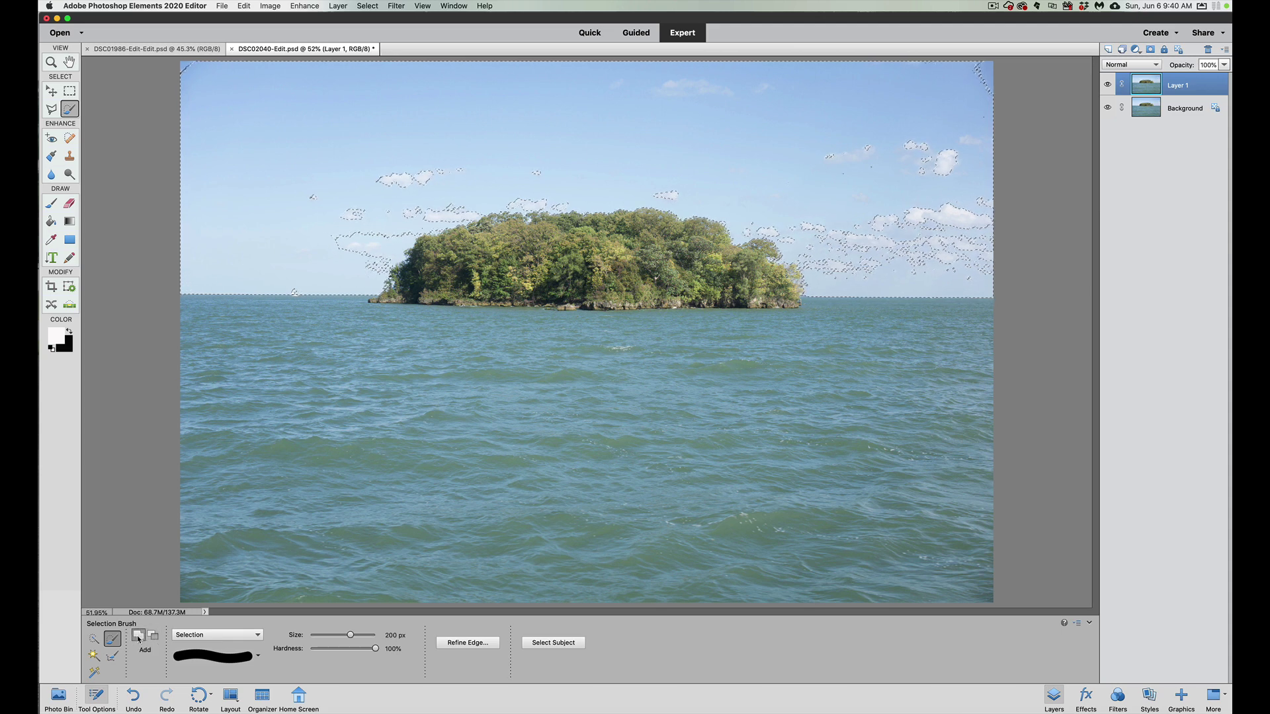
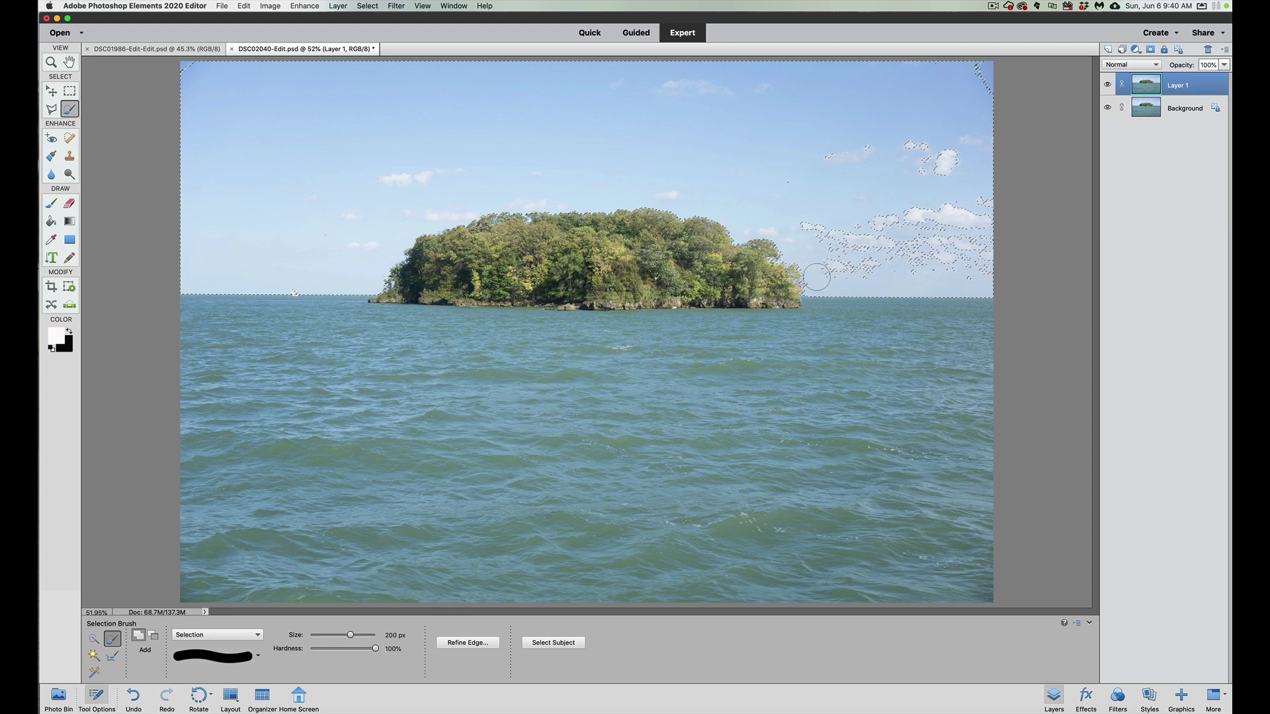
mouse_move(817, 276)
mouse_down()
mouse_move(891, 268)
mouse_move(857, 238)
mouse_move(805, 234)
mouse_move(840, 258)
mouse_move(819, 161)
mouse_move(928, 151)
mouse_move(948, 163)
mouse_move(927, 171)
mouse_move(941, 194)
mouse_move(984, 208)
mouse_move(987, 274)
mouse_move(901, 270)
mouse_move(969, 250)
mouse_move(945, 241)
mouse_move(849, 257)
mouse_move(899, 261)
mouse_move(860, 257)
mouse_move(852, 227)
mouse_move(966, 229)
mouse_up()
mouse_move(936, 152)
mouse_down()
mouse_move(948, 93)
mouse_move(970, 72)
mouse_move(990, 75)
mouse_move(986, 102)
mouse_up()
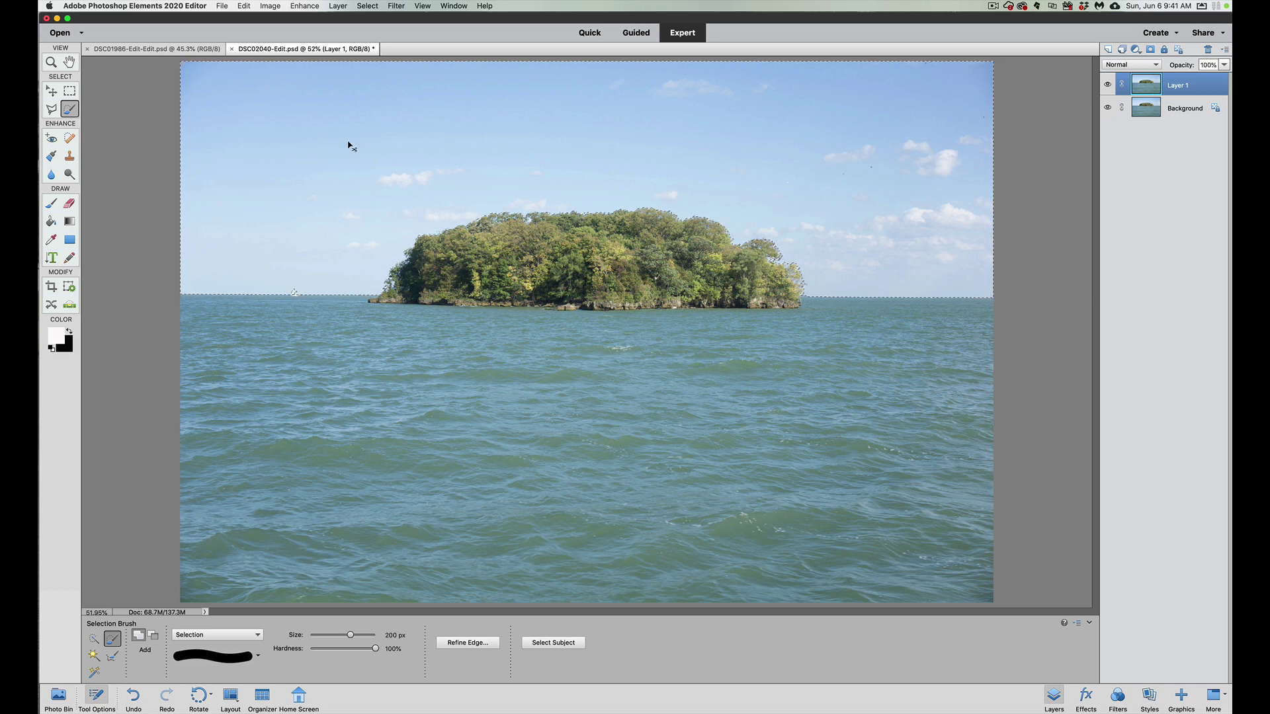
key(super+j)
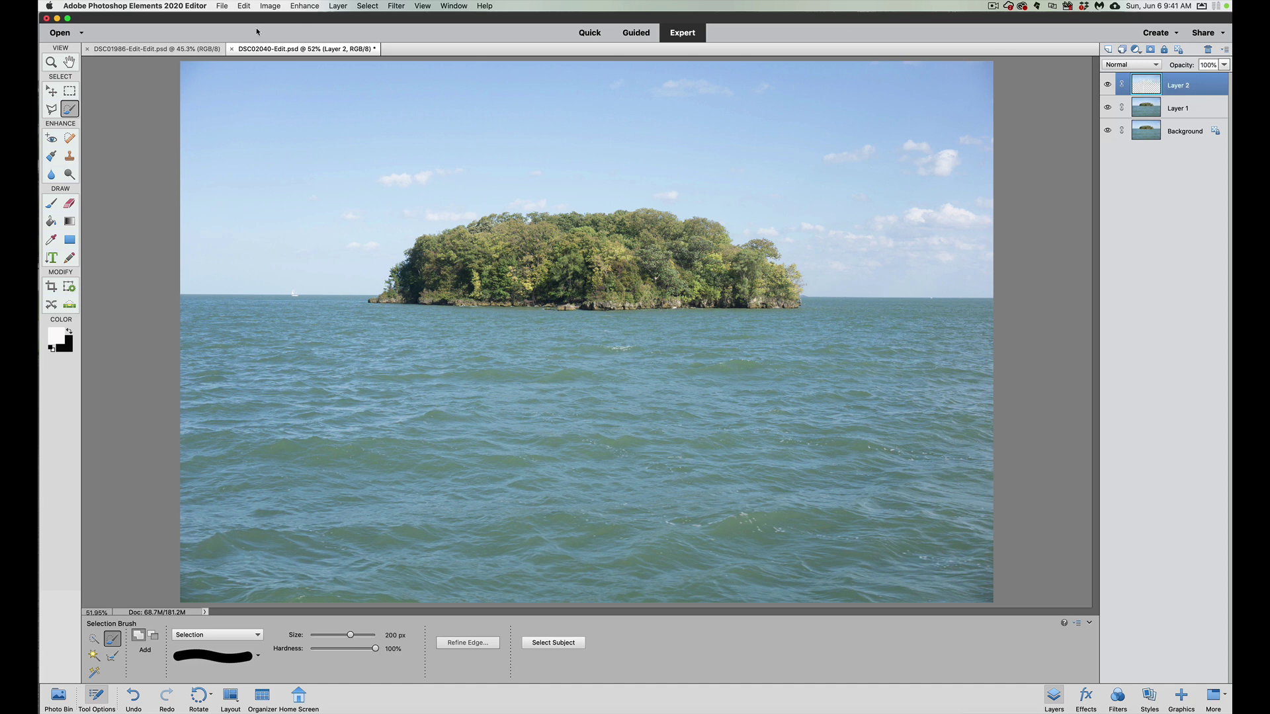
Step: Revert the island photo to its saved version and undo that revert
click(242, 7)
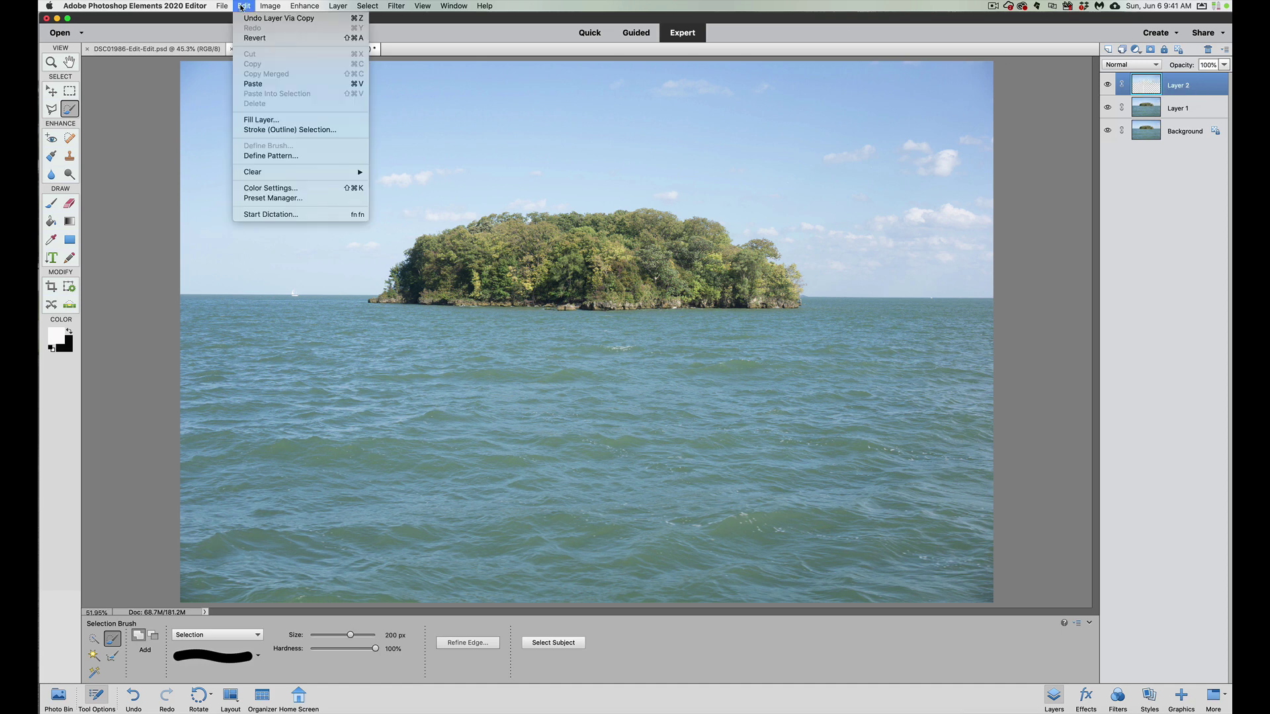
click(245, 37)
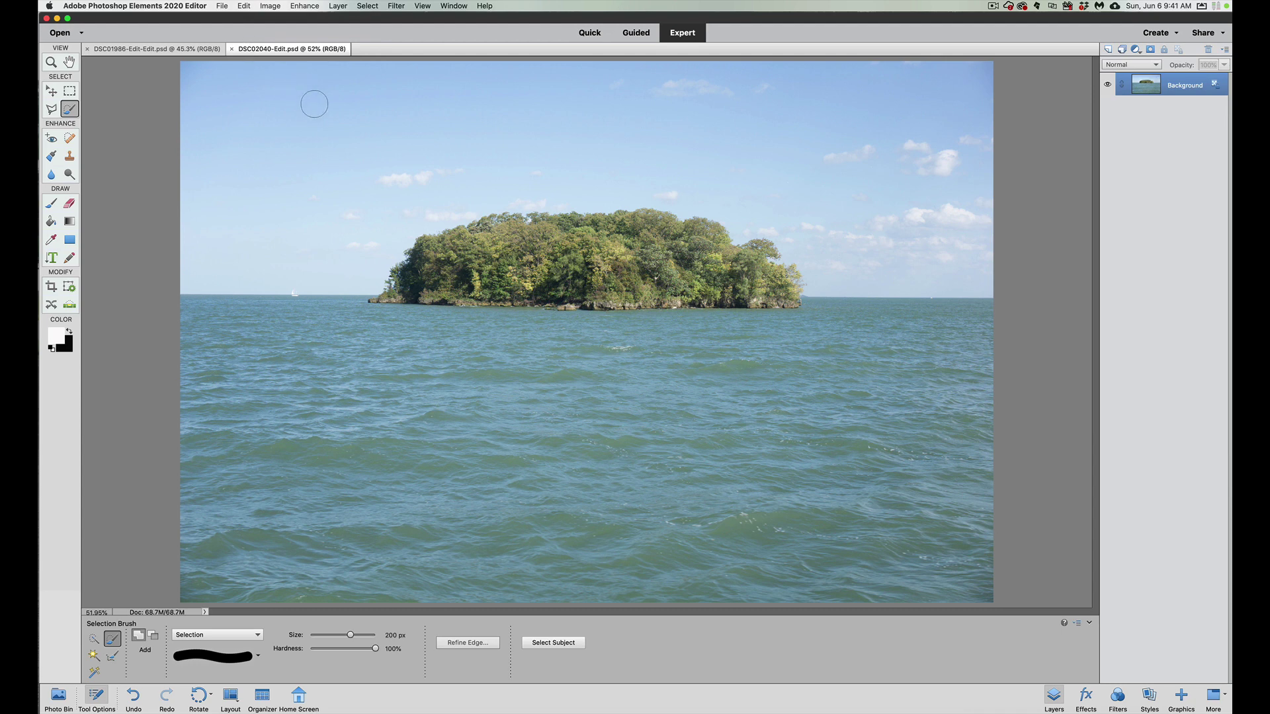
click(244, 6)
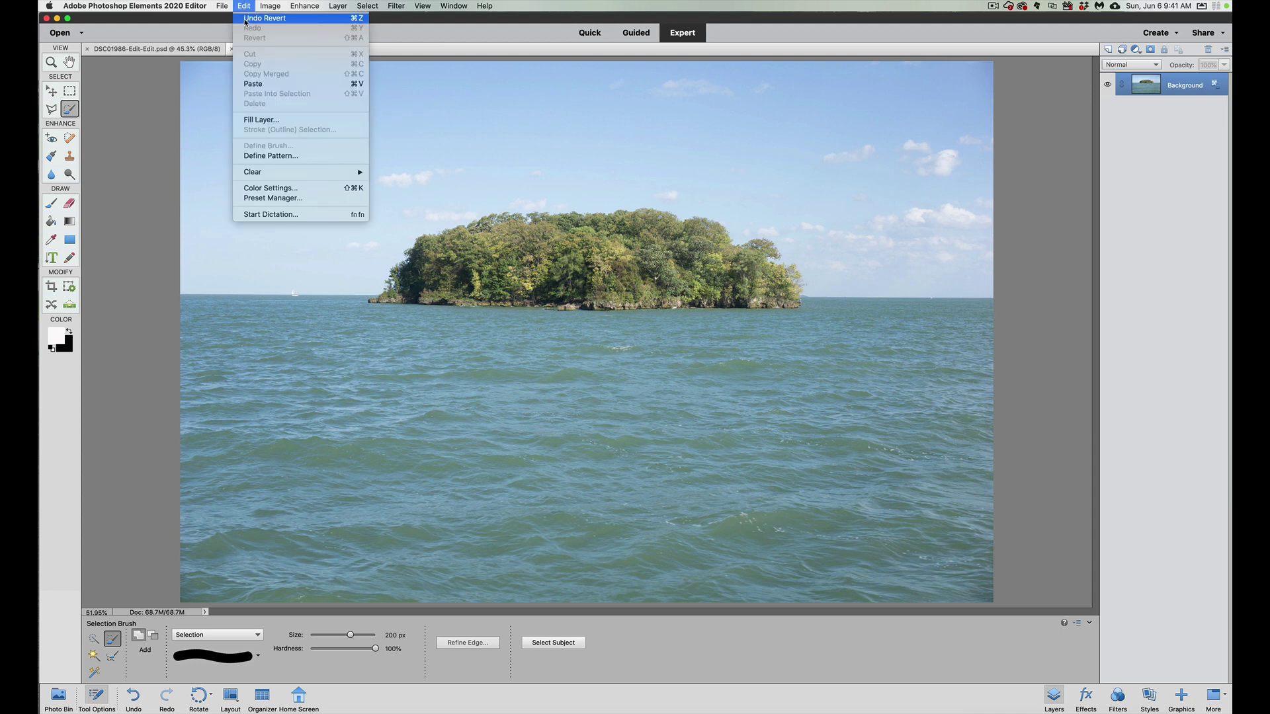
click(265, 18)
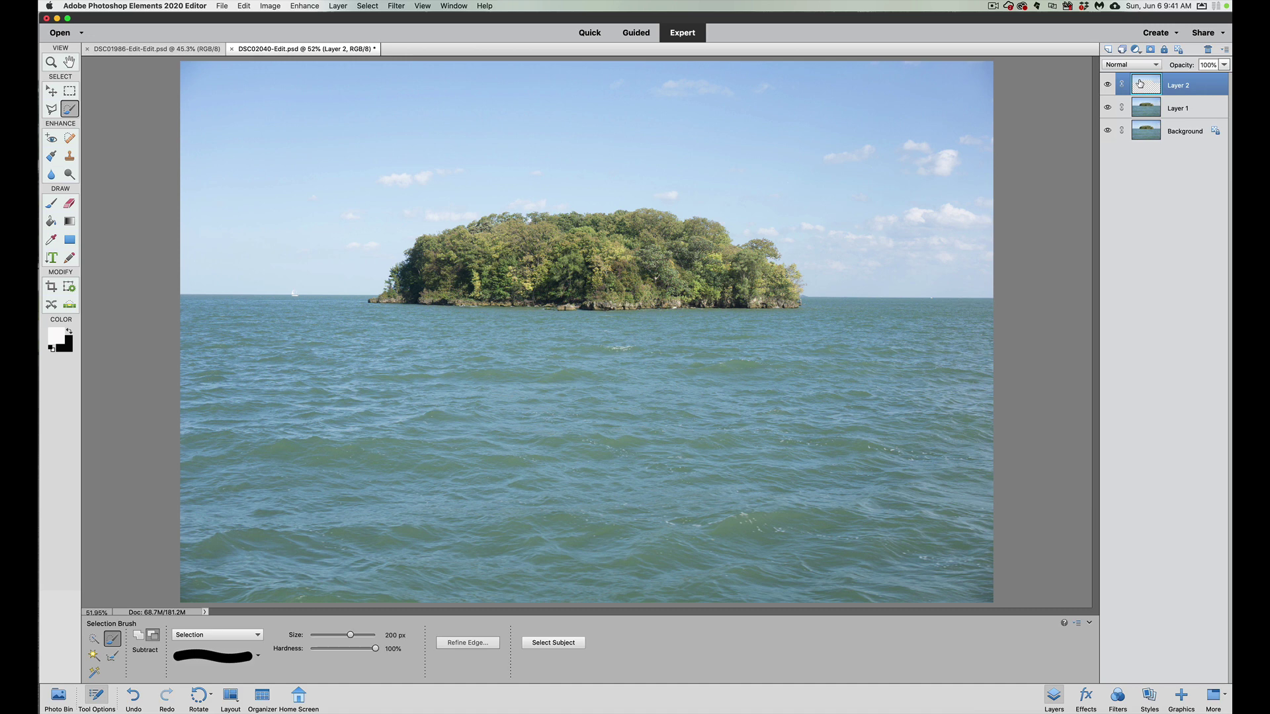
Step: Load the copied sky layer's outline as a selection and delete Layer 2
super+click(1139, 83)
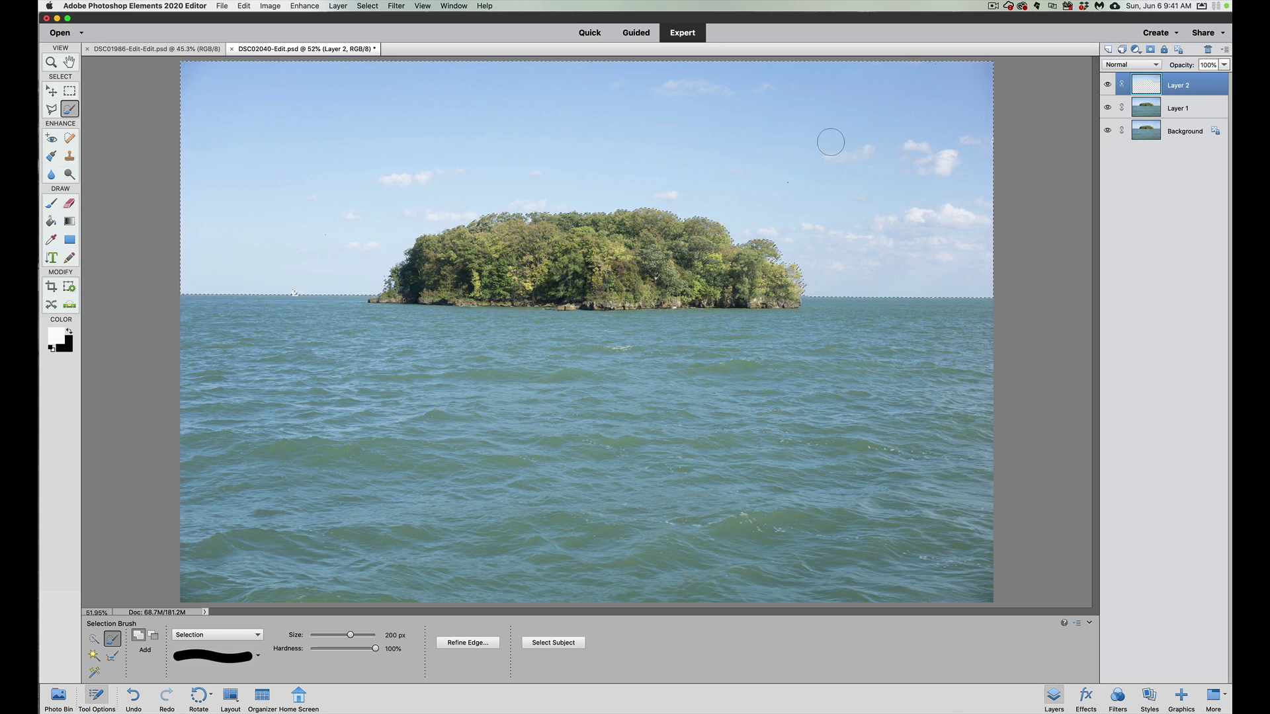
right_click(1182, 87)
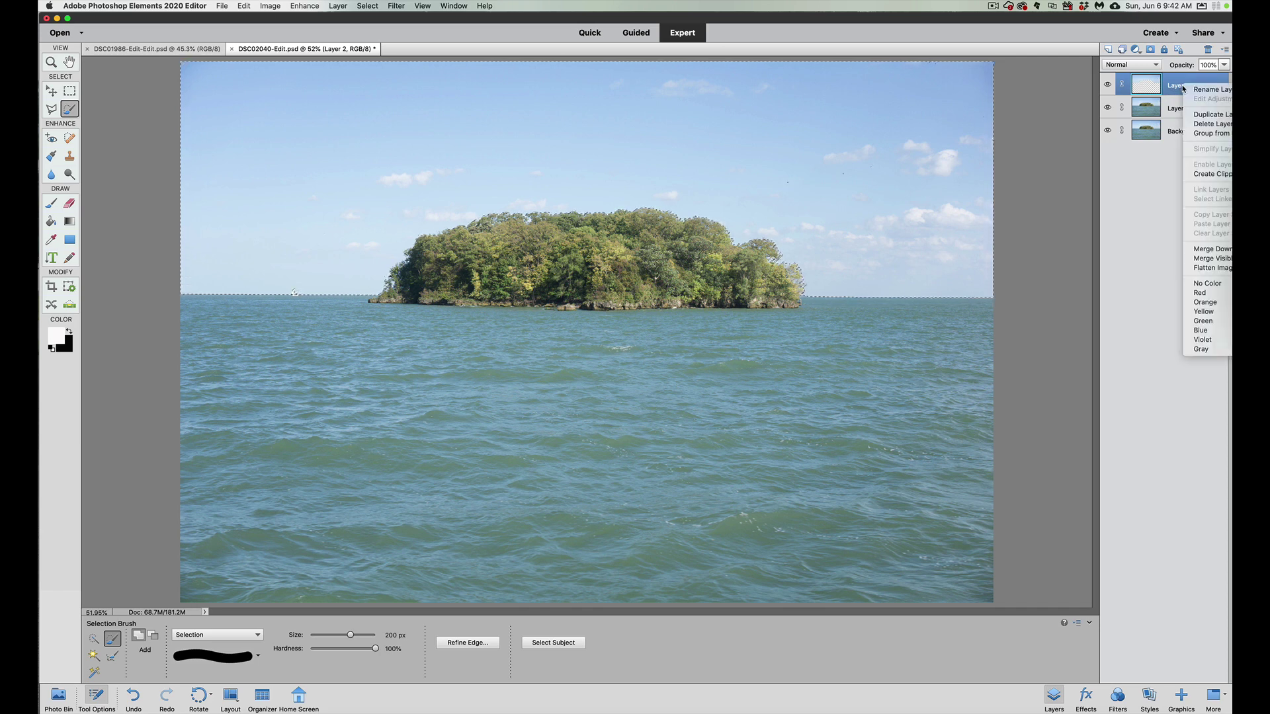
click(1192, 124)
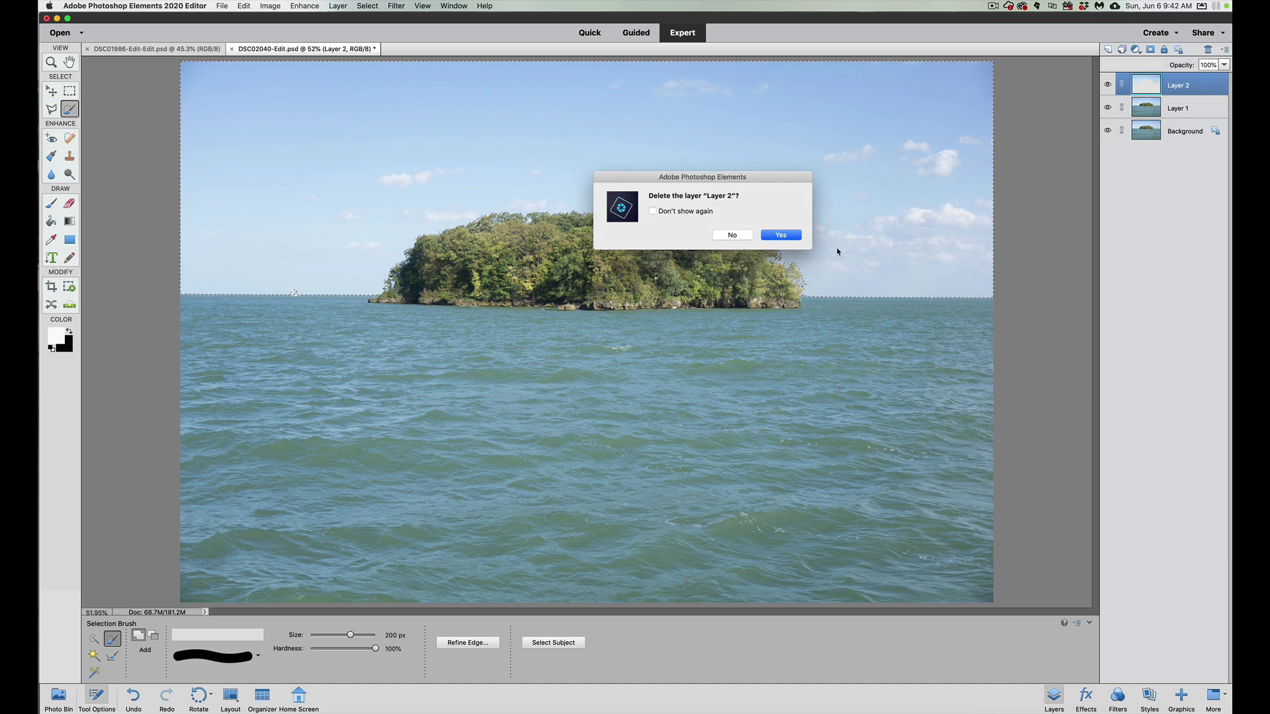
click(785, 239)
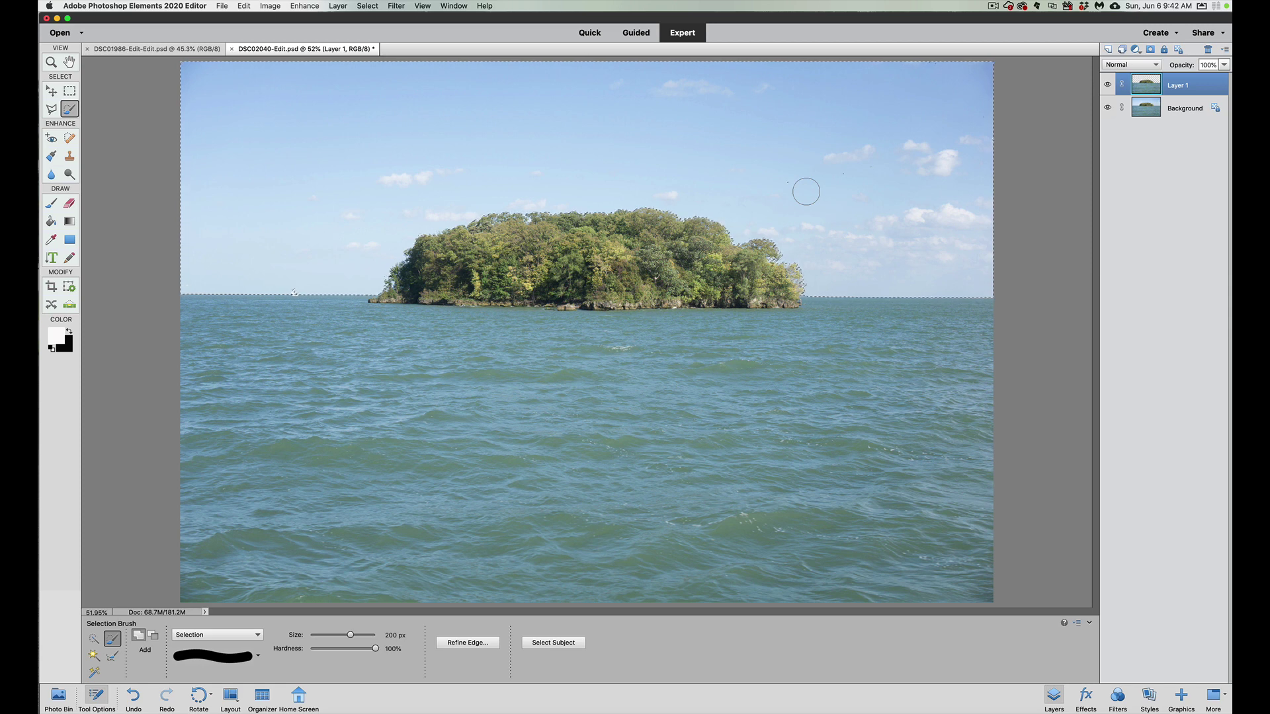
Step: Clear the selected sky from Layer 1 and hide the Background layer
click(1108, 107)
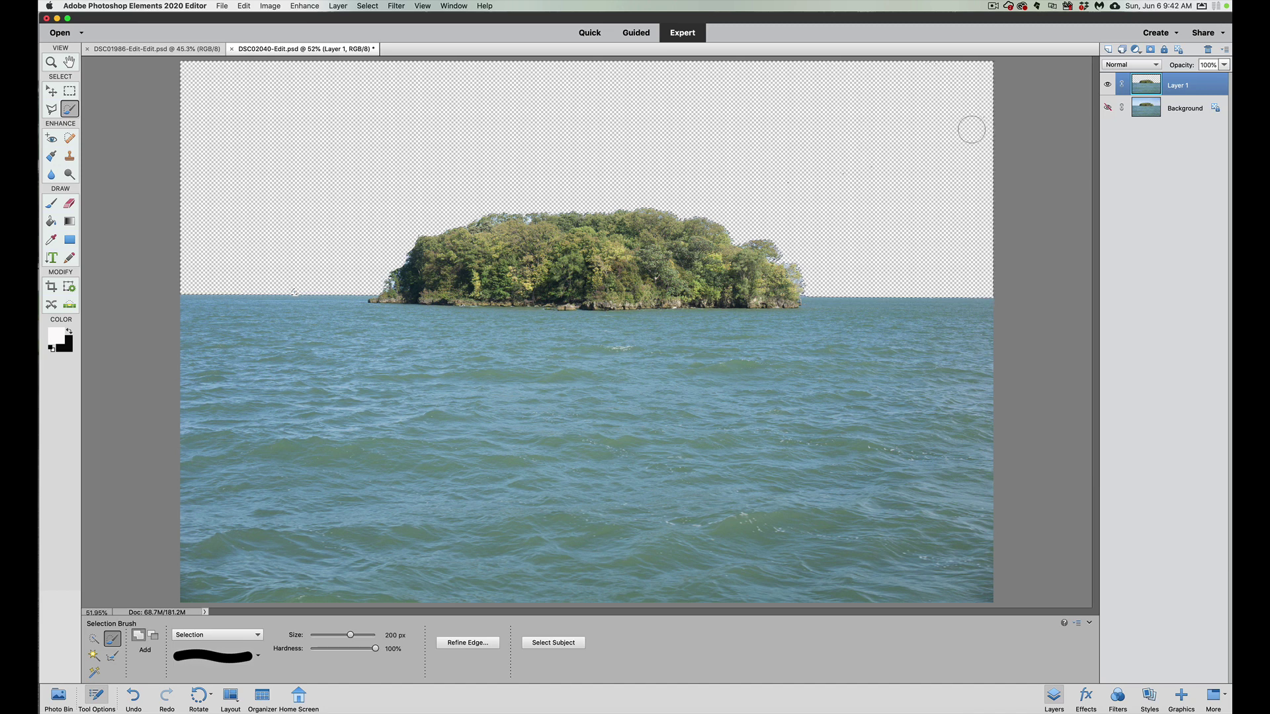
click(1108, 110)
click(1108, 109)
Step: In the seagull photo, select the full width of the sky above the clouds with the Rectangular Marquee and copy it
click(177, 53)
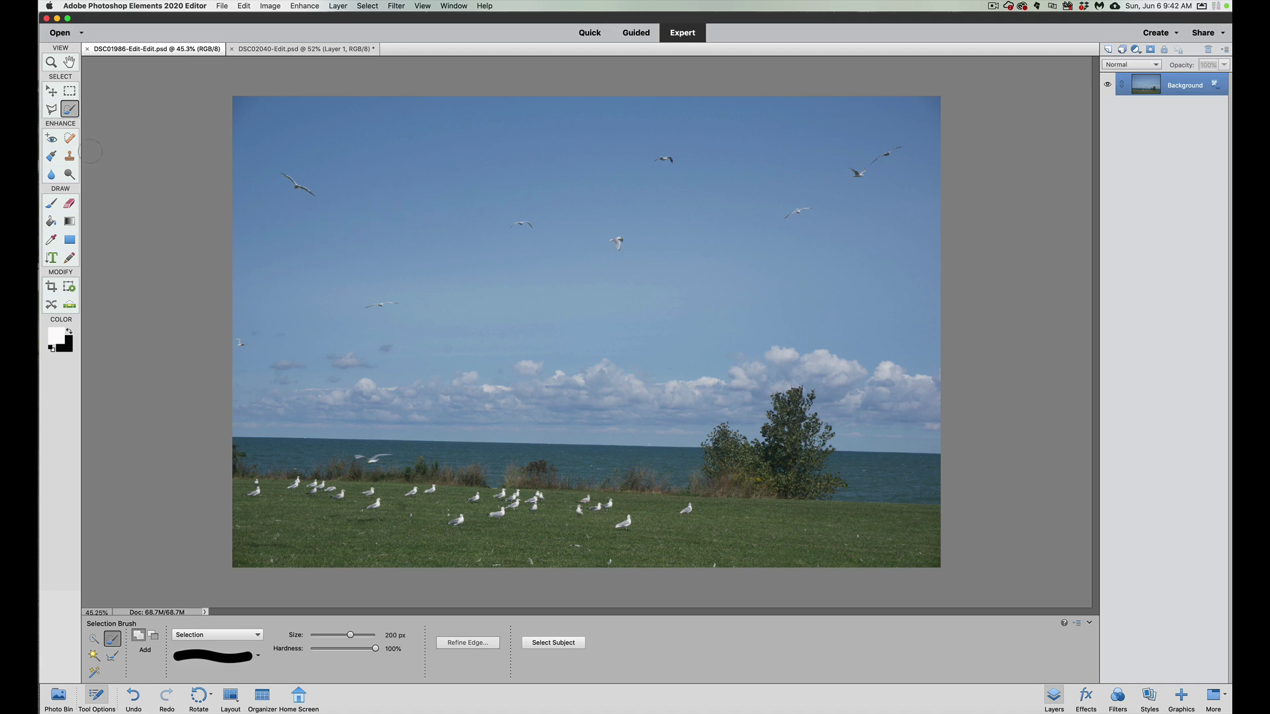
click(70, 93)
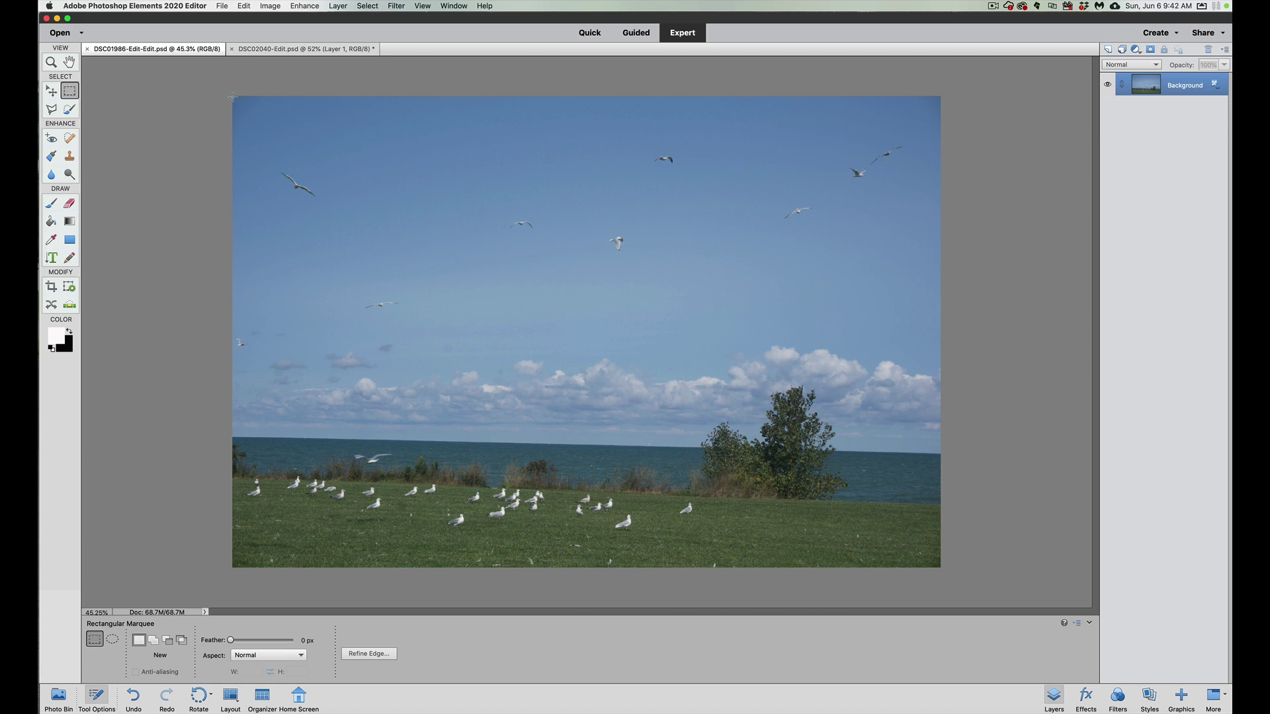
drag(232, 97, 940, 333)
Step: Paste the copied seagull sky into a new layer of the island photo and move Layer 1 above it
click(308, 49)
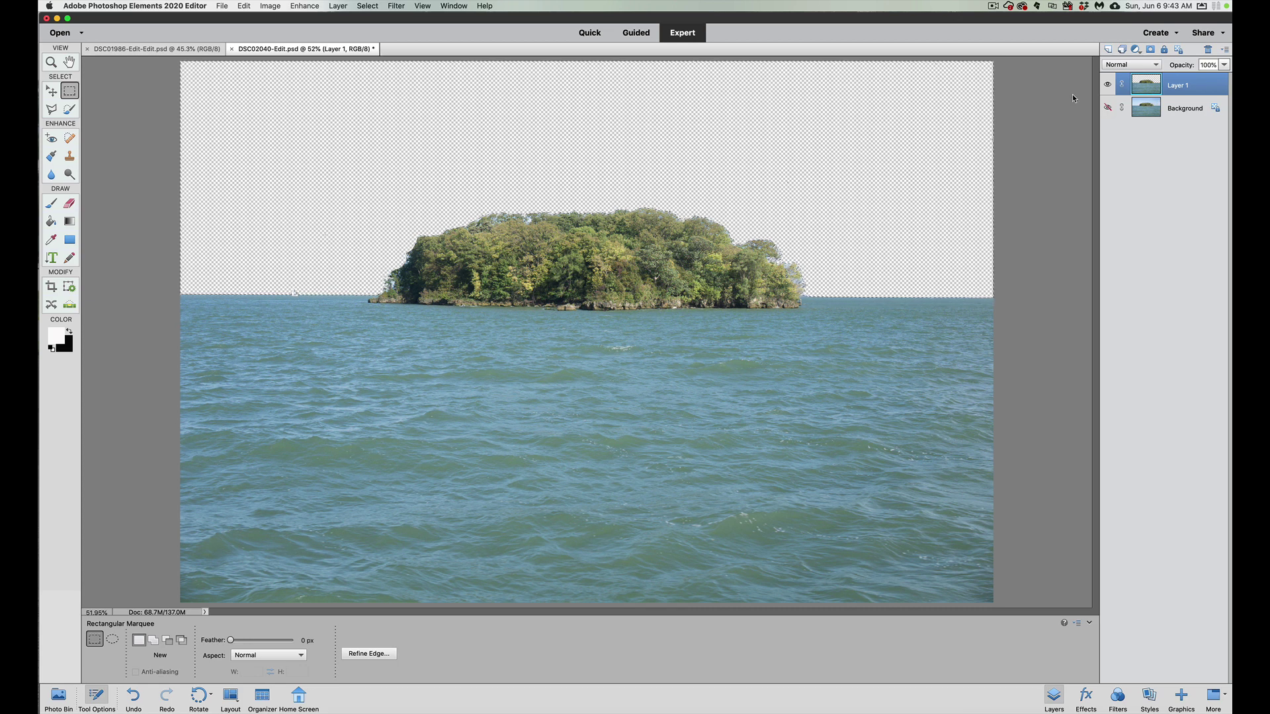
click(1108, 50)
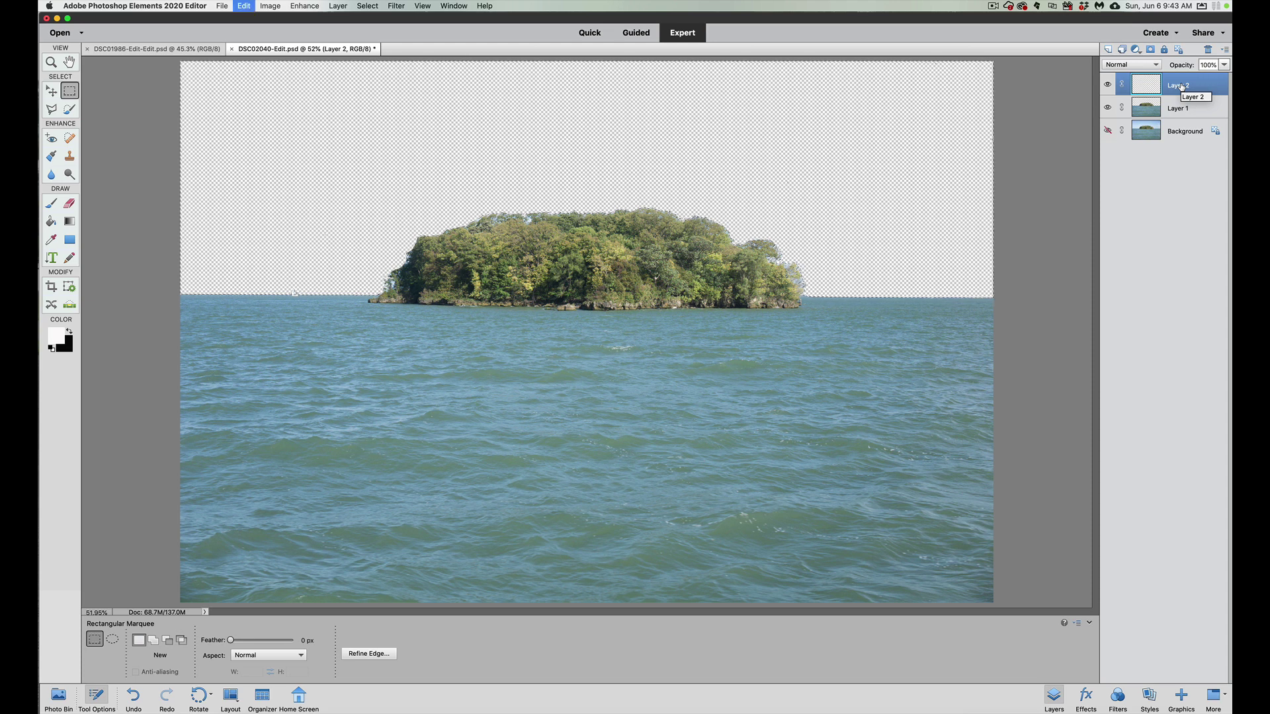
key(super+v)
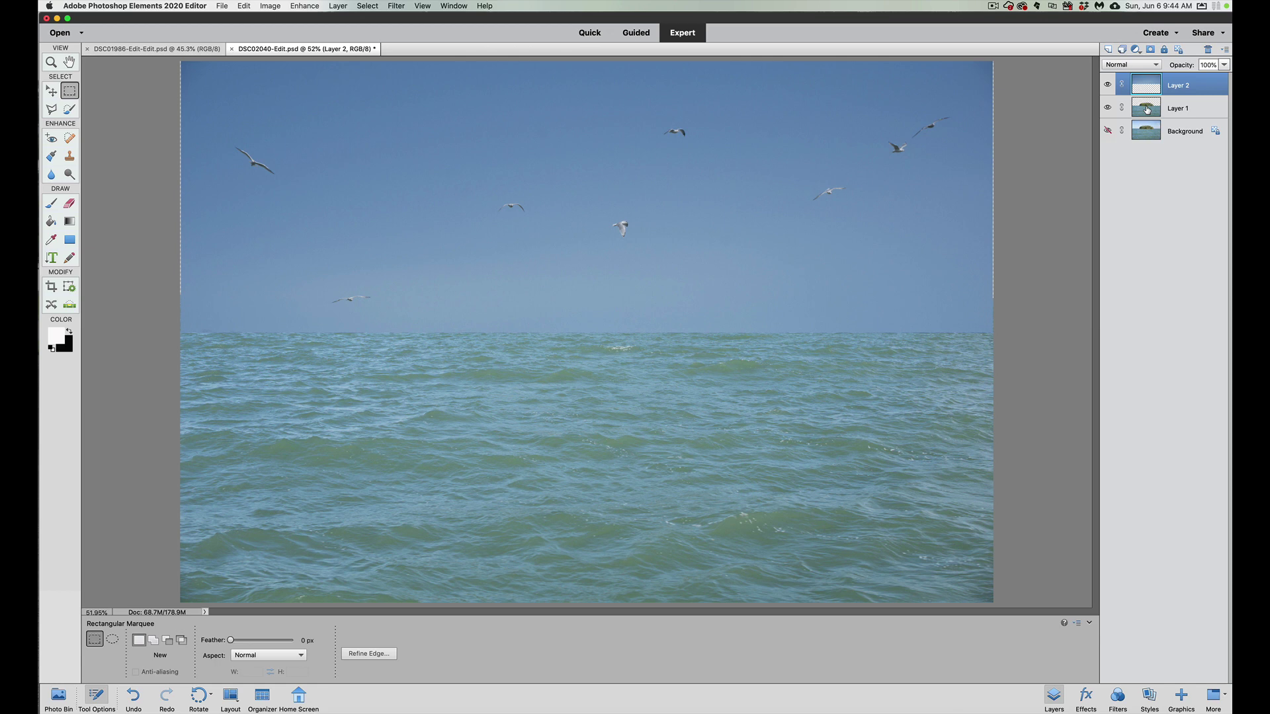
drag(1146, 110, 1138, 73)
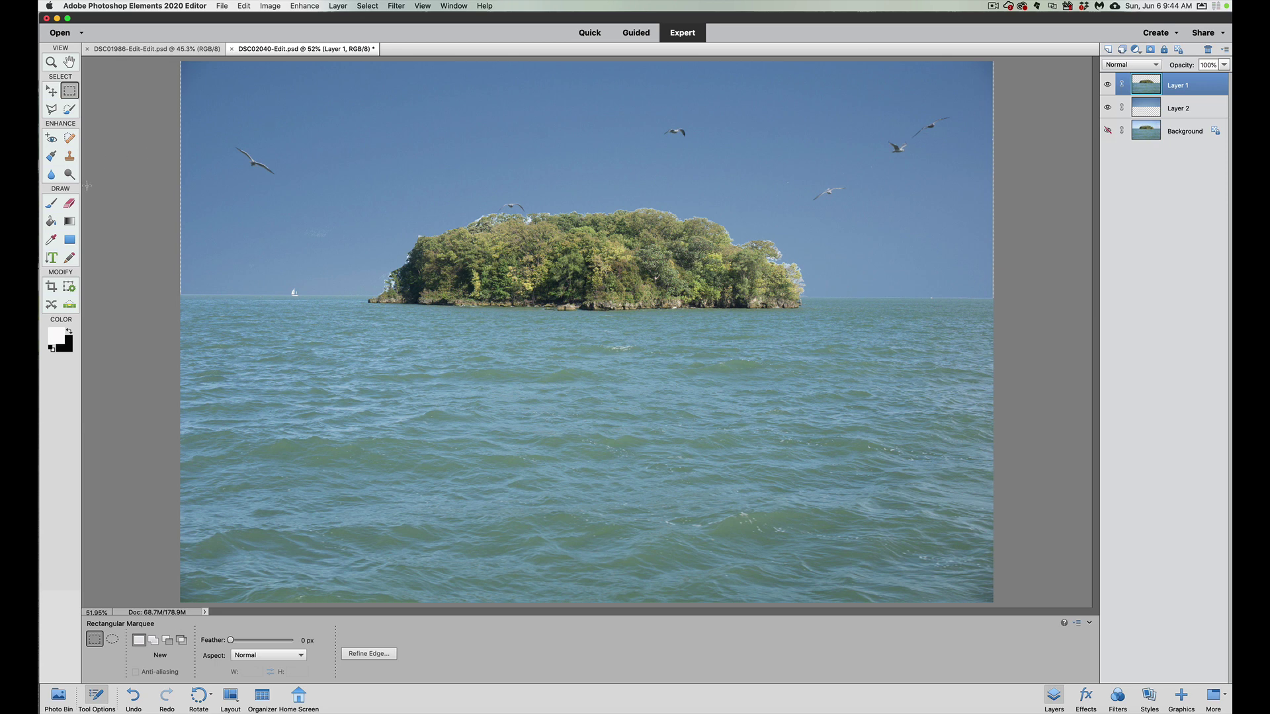
Step: Activate the Brush tool and set the foreground color to 577fad, sampled from the sky's upper-left corner
click(51, 204)
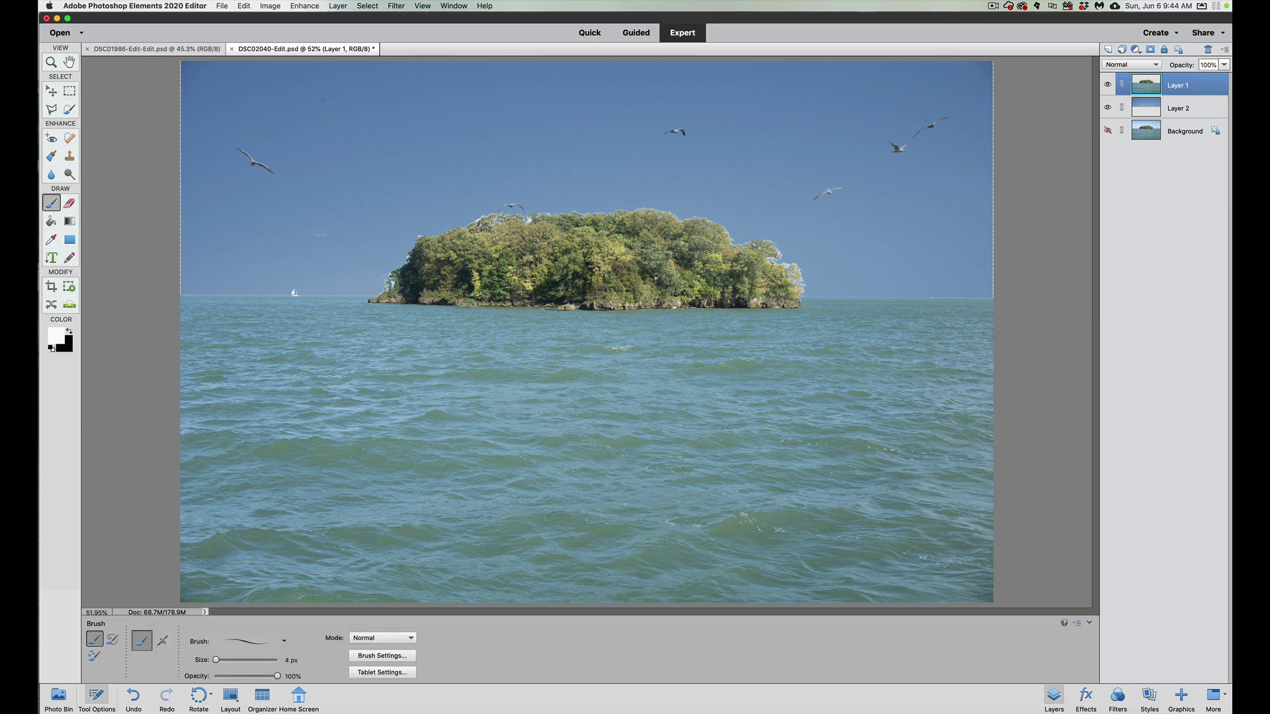
click(56, 341)
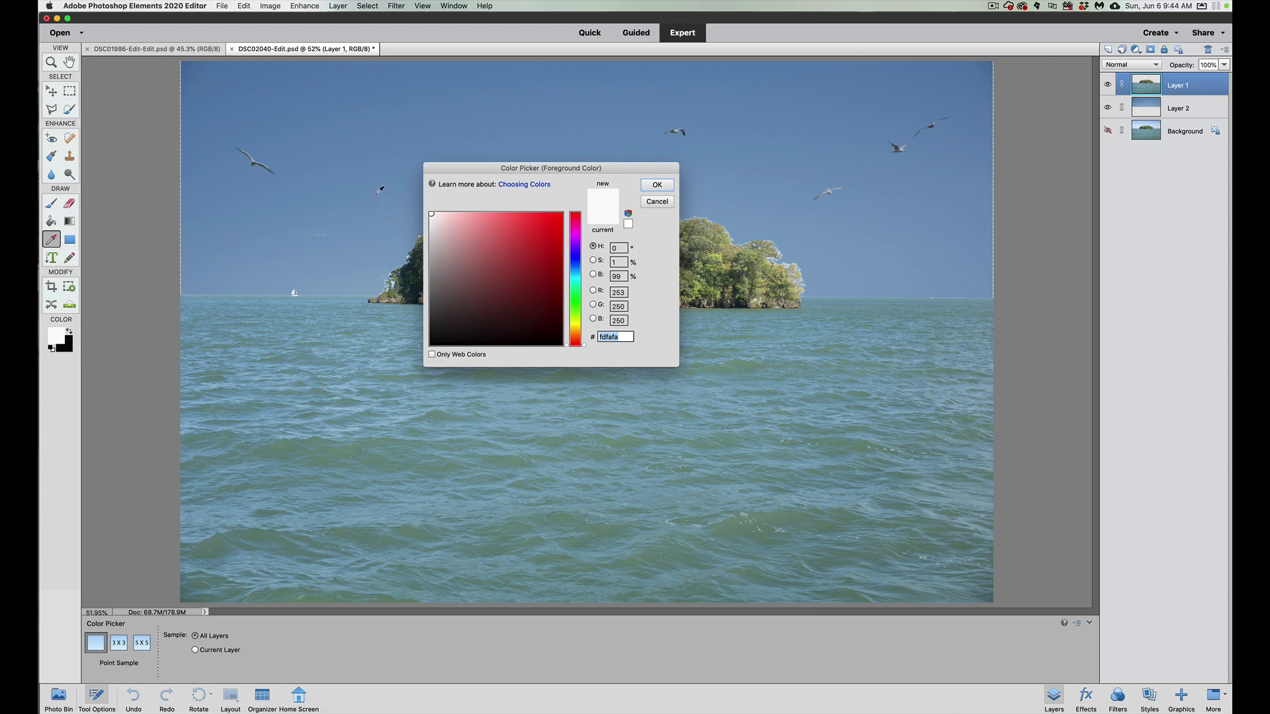
click(196, 79)
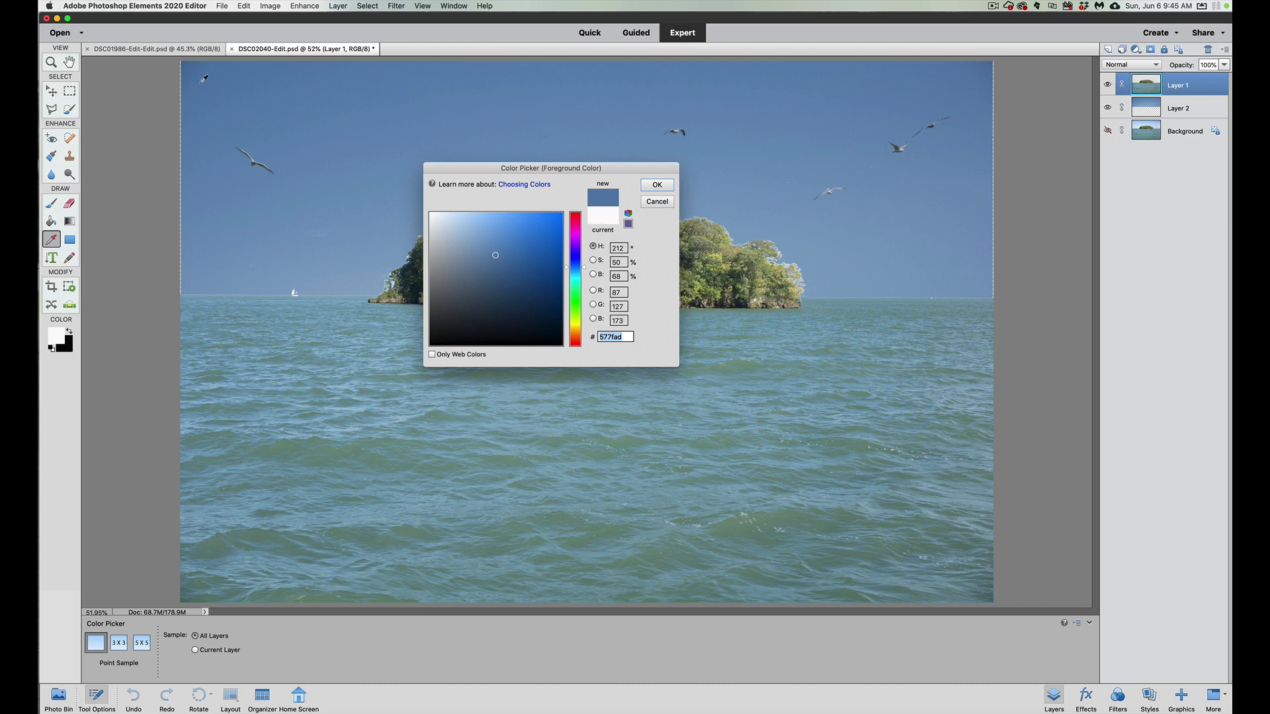
click(657, 185)
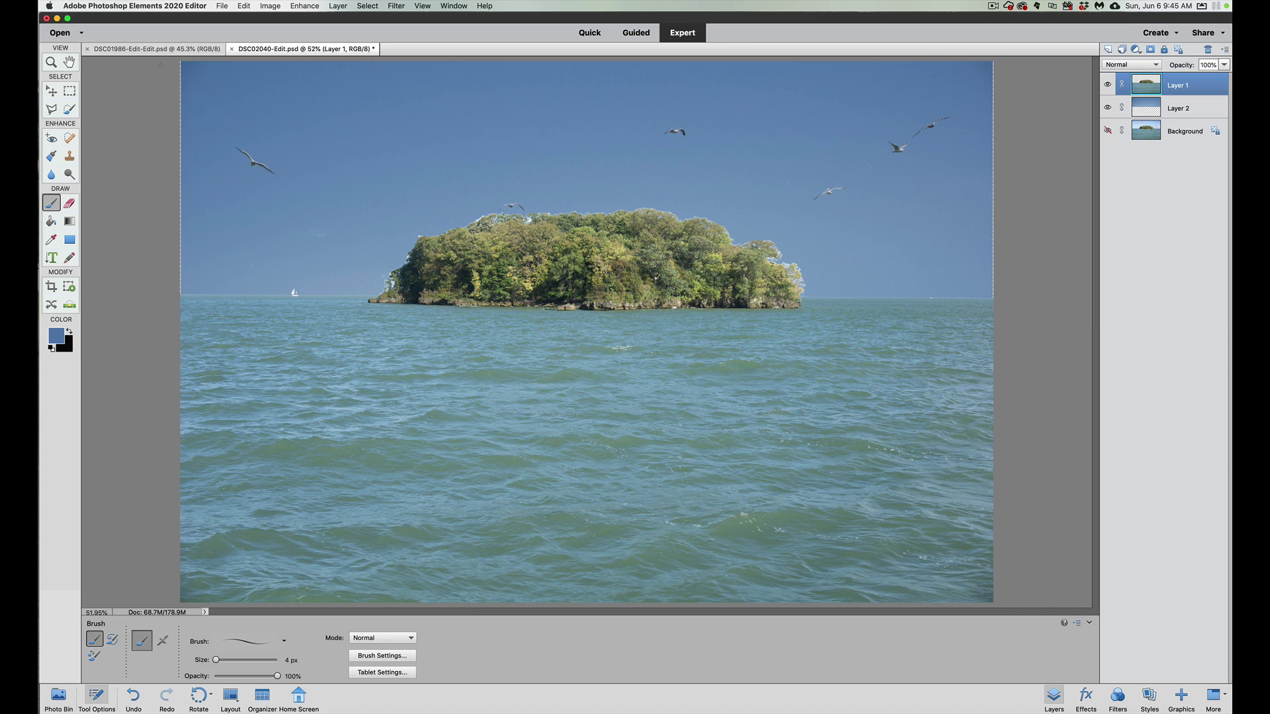
Step: Set the brush size to 70 px
key(bracketright)
key(bracketright)
key(bracketright)
key(bracketright)
key(bracketright)
key(bracketright)
key(bracketright)
key(bracketright)
key(bracketright)
key(bracketright)
key(bracketright)
key(bracketright)
key(bracketright)
key(bracketright)
key(bracketright)
key(bracketright)
key(bracketright)
key(bracketright)
key(bracketright)
key(bracketright)
key(bracketright)
key(bracketright)
key(bracketright)
key(bracketright)
key(bracketright)
key(bracketright)
key(bracketright)
key(bracketright)
key(bracketright)
drag(262, 663, 271, 662)
key(bracketleft)
key(bracketleft)
key(bracketleft)
key(bracketleft)
key(bracketleft)
key(bracketleft)
key(bracketleft)
key(bracketleft)
key(bracketleft)
key(bracketleft)
key(bracketleft)
key(bracketleft)
key(bracketleft)
key(bracketleft)
key(bracketleft)
key(bracketleft)
key(bracketleft)
key(bracketleft)
key(bracketleft)
drag(181, 294, 181, 225)
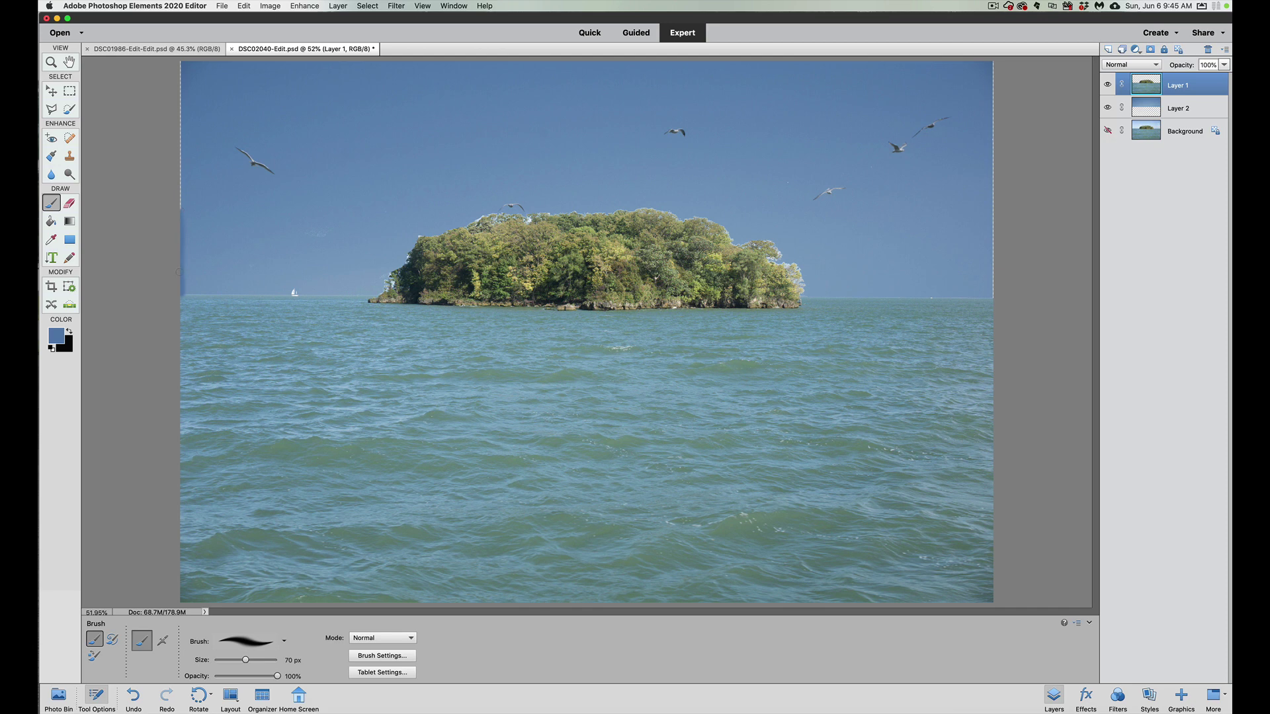
click(244, 6)
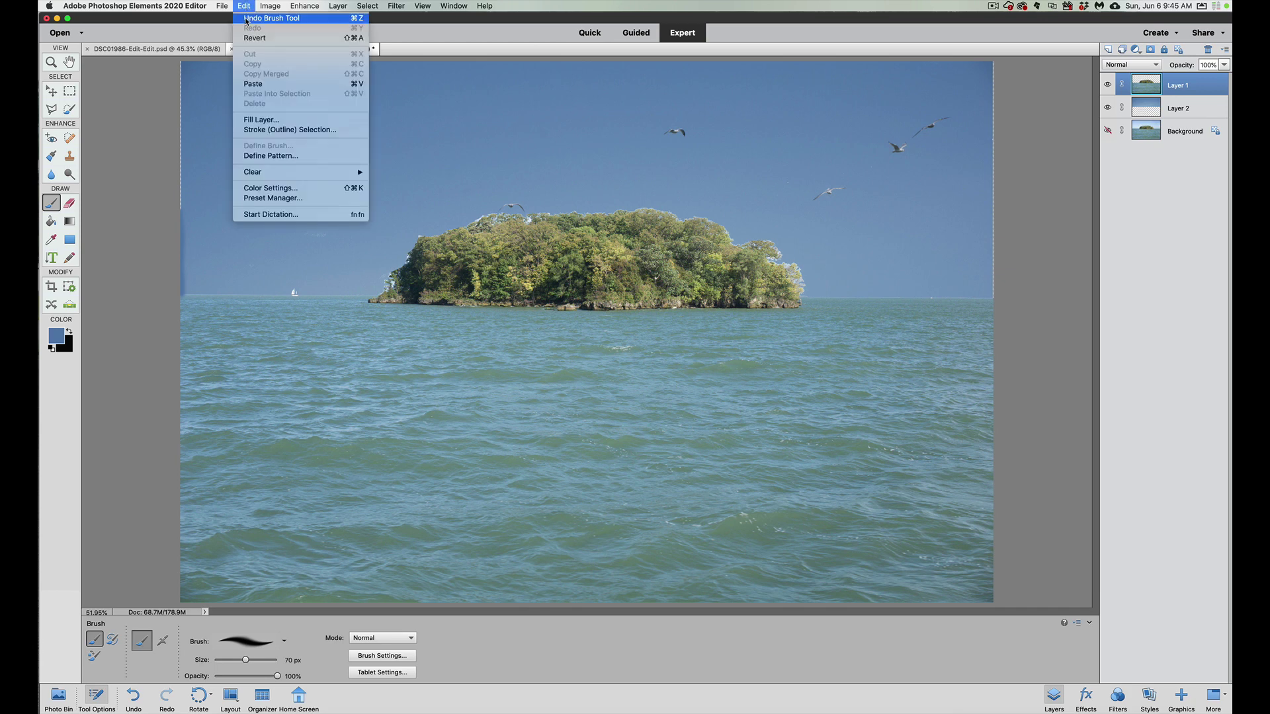
click(246, 20)
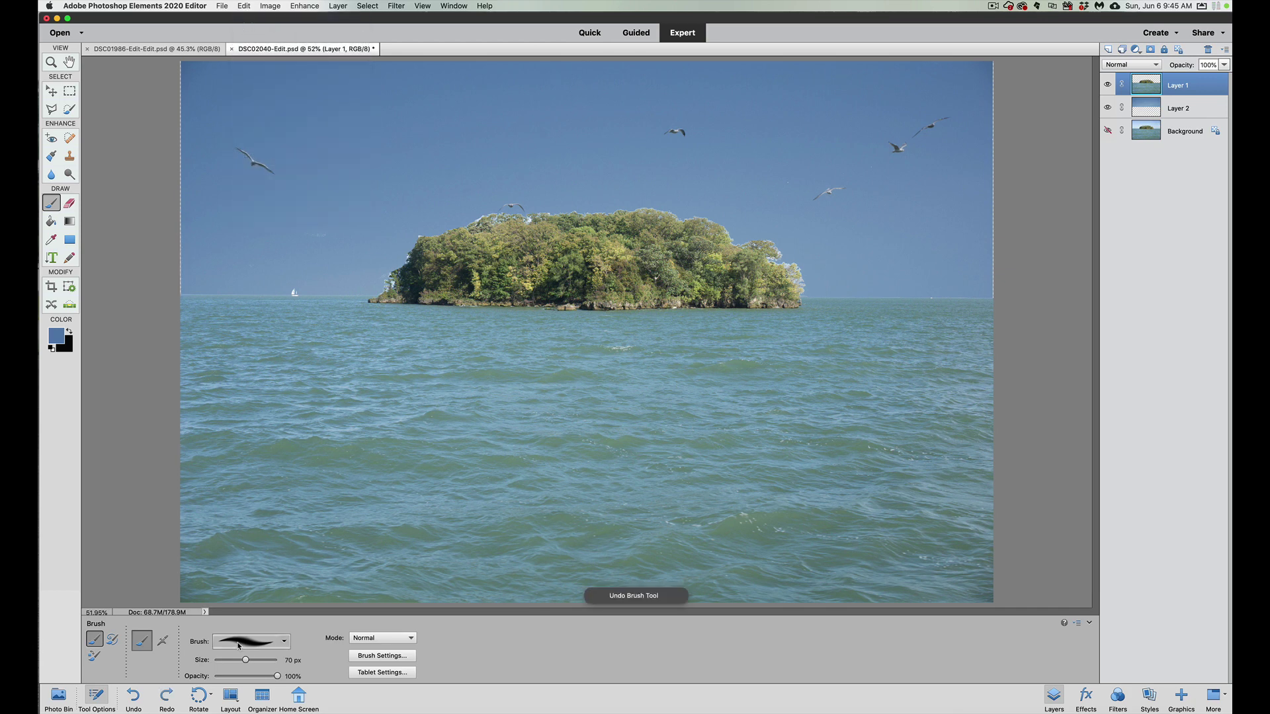
Step: Set the brush opacity to 80% and paint the sampled blue along the sky's left edge on Layer 1
drag(278, 676, 269, 677)
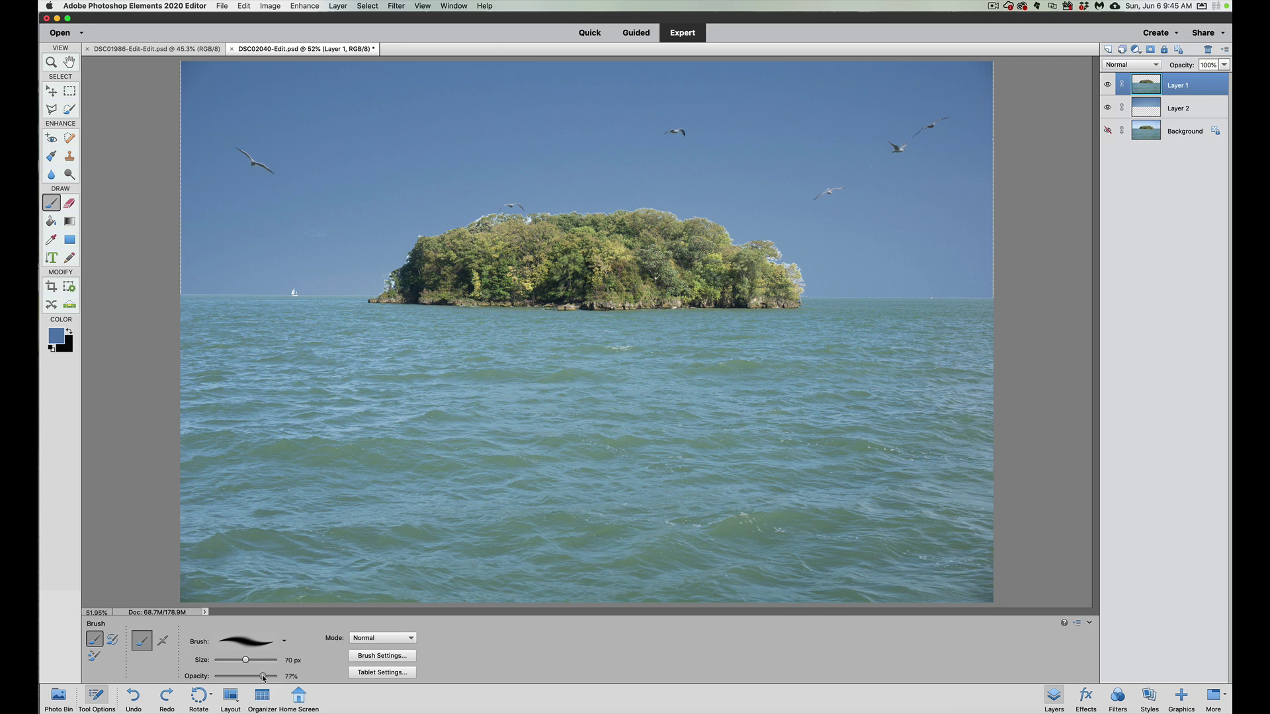
drag(263, 676, 265, 676)
drag(213, 164, 177, 168)
drag(178, 230, 179, 289)
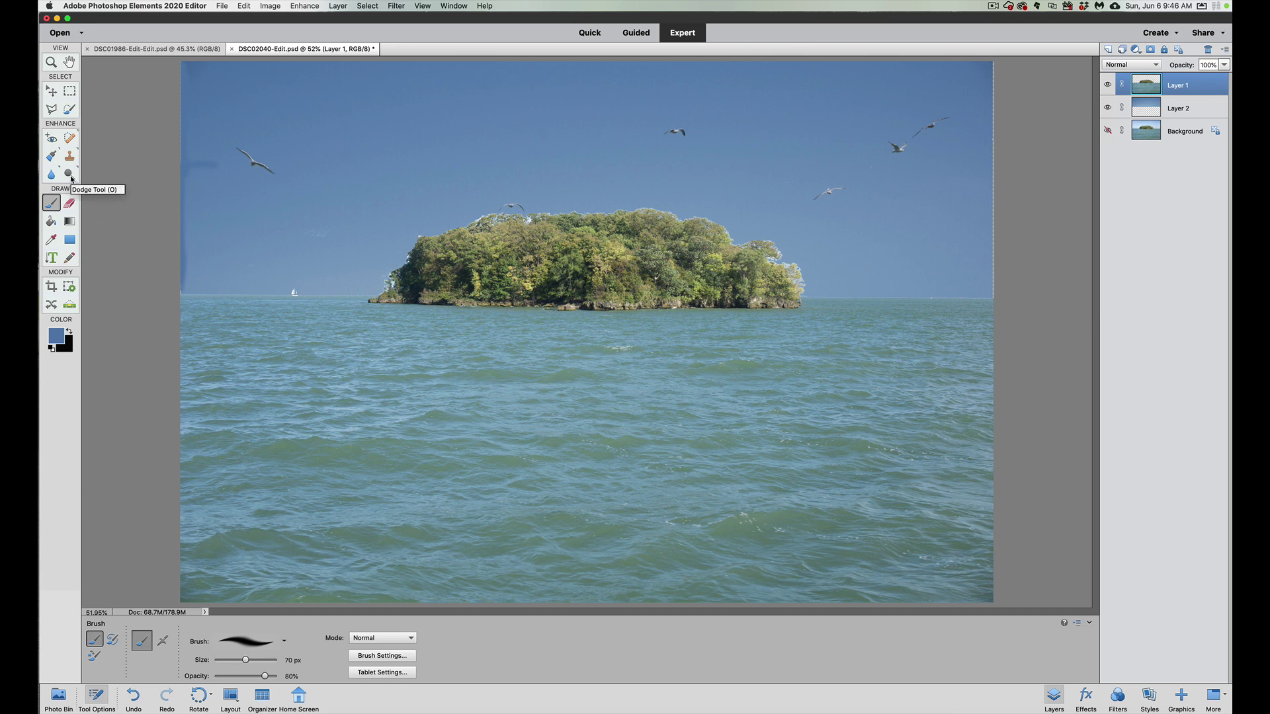
Step: Lighten the painted strokes along the sky's left edge using the Dodge tool, enlarging its brush to 150 px
click(70, 175)
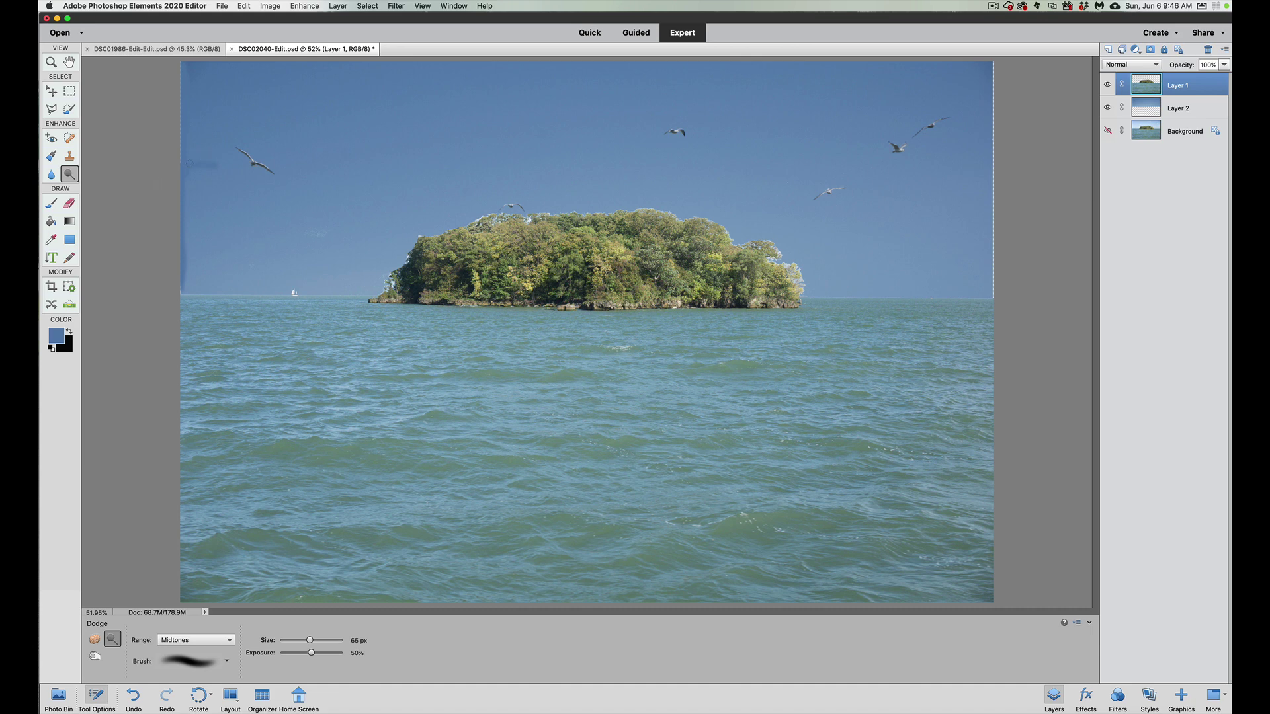
drag(189, 163, 191, 168)
key(bracketright)
key(bracketright)
key(bracketright)
key(bracketright)
key(bracketright)
mouse_move(181, 178)
mouse_down()
mouse_move(179, 279)
mouse_move(179, 241)
mouse_up()
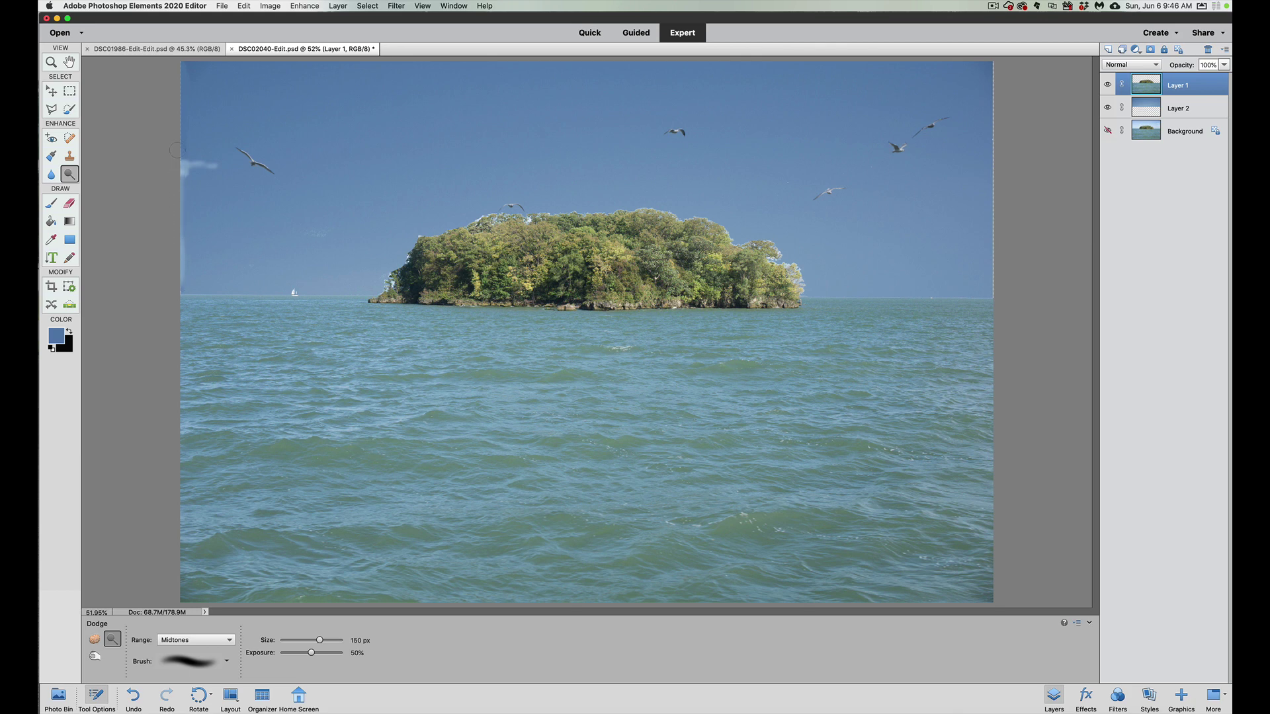
mouse_move(179, 119)
mouse_down()
mouse_move(179, 142)
mouse_move(179, 90)
mouse_up()
Step: Erase the painted and dodged strokes along the sky's left edge with the Eraser at 60 px
click(70, 203)
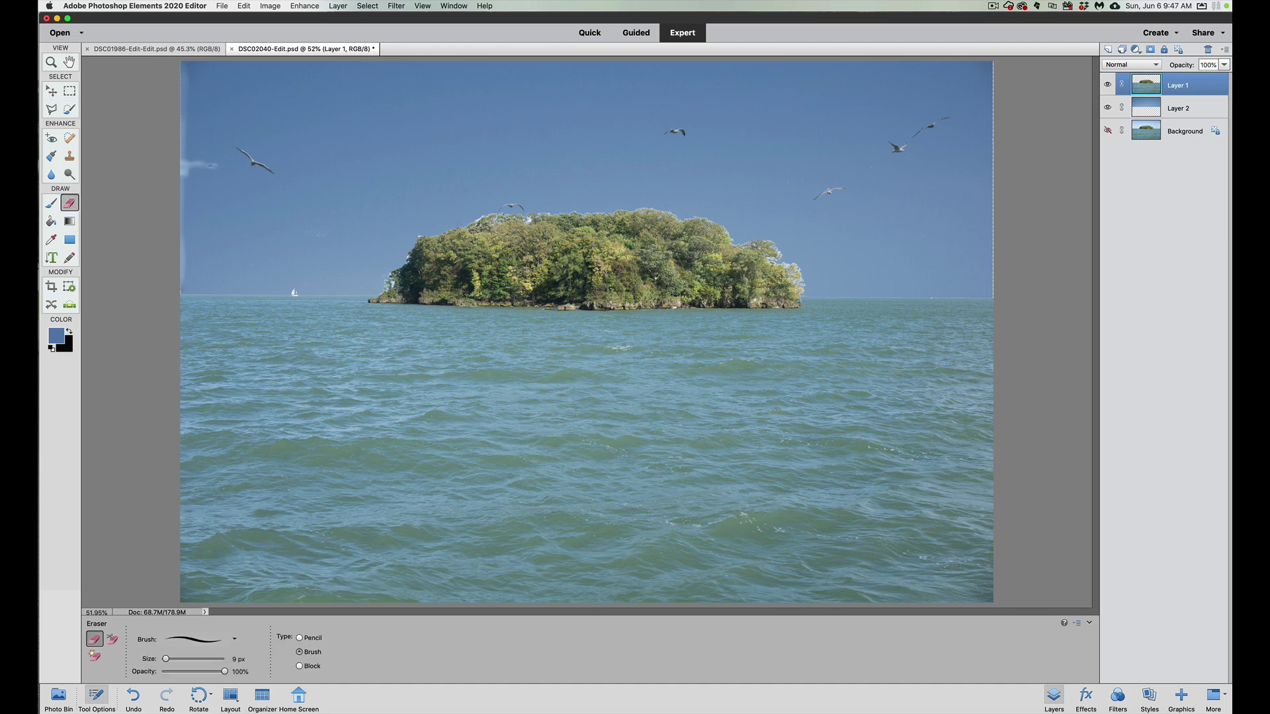
key(bracketright)
key(bracketright)
key(bracketright)
key(bracketright)
key(bracketright)
key(bracketright)
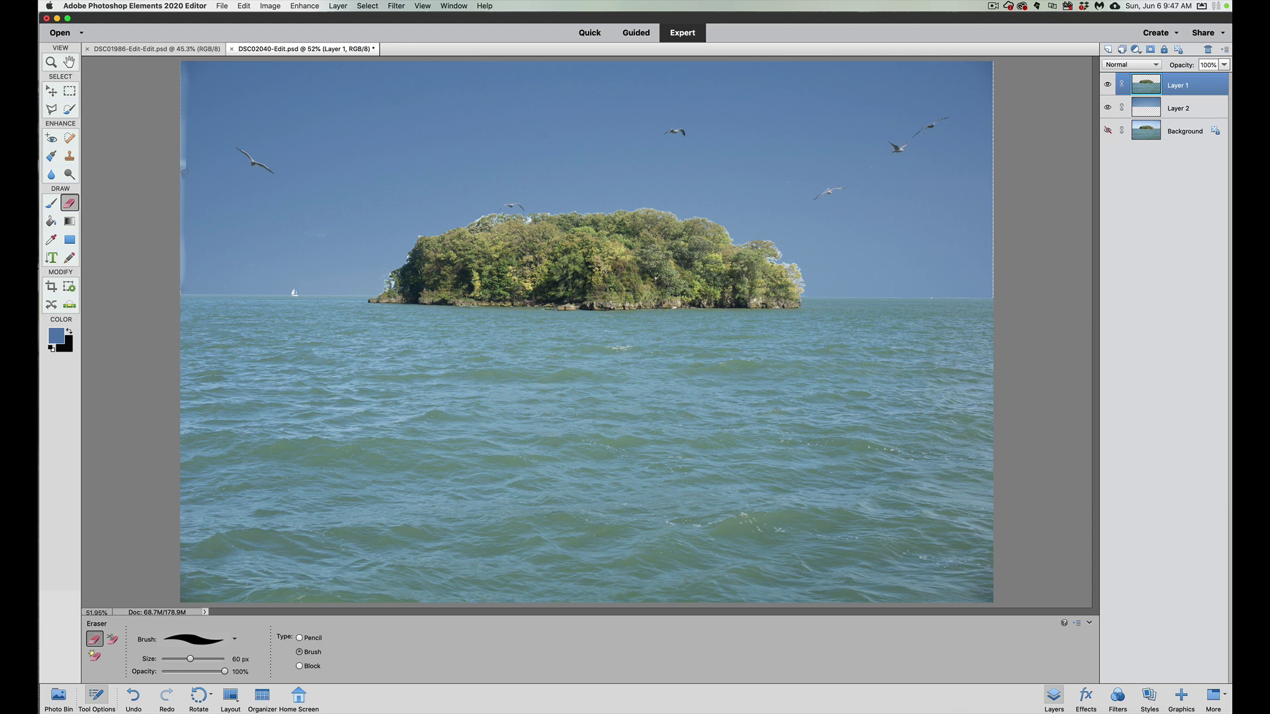
drag(184, 168, 184, 185)
drag(185, 242, 184, 284)
drag(185, 142, 185, 77)
Step: Add a layer mask to Layer 1 and paint black along the island's treetop outline with a 90 px brush to hide the fringe
click(1150, 50)
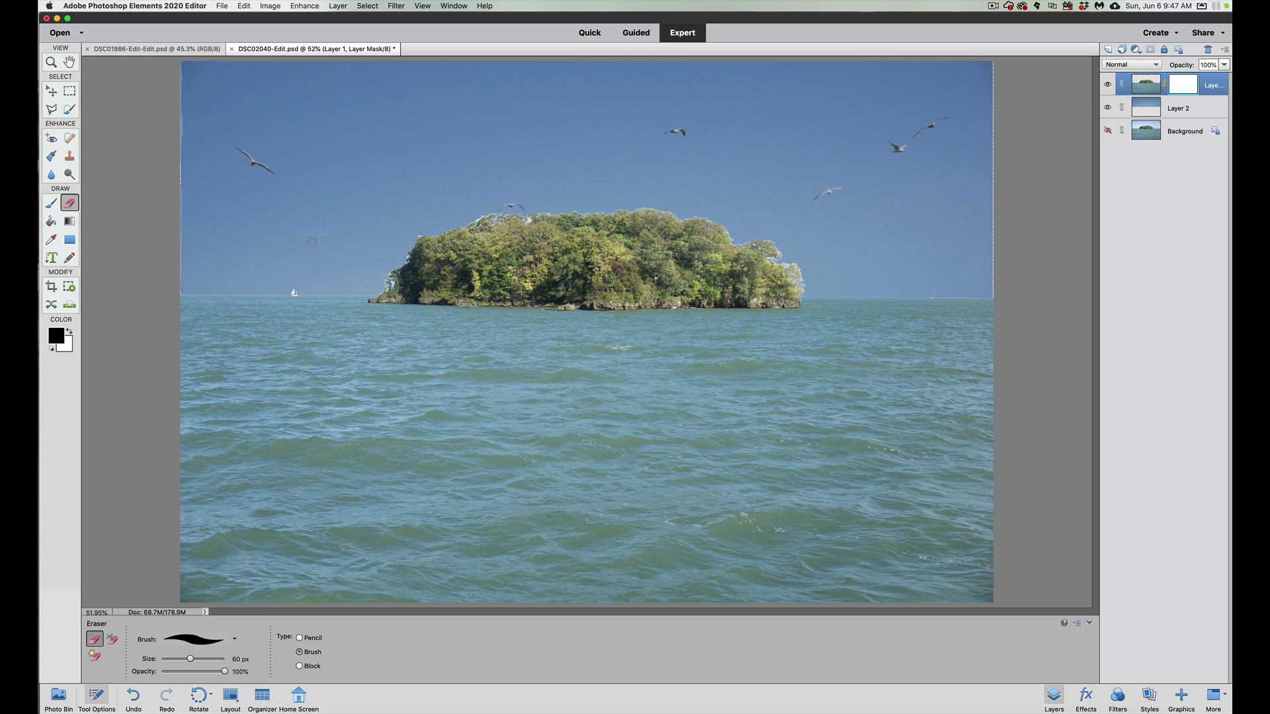
key(b)
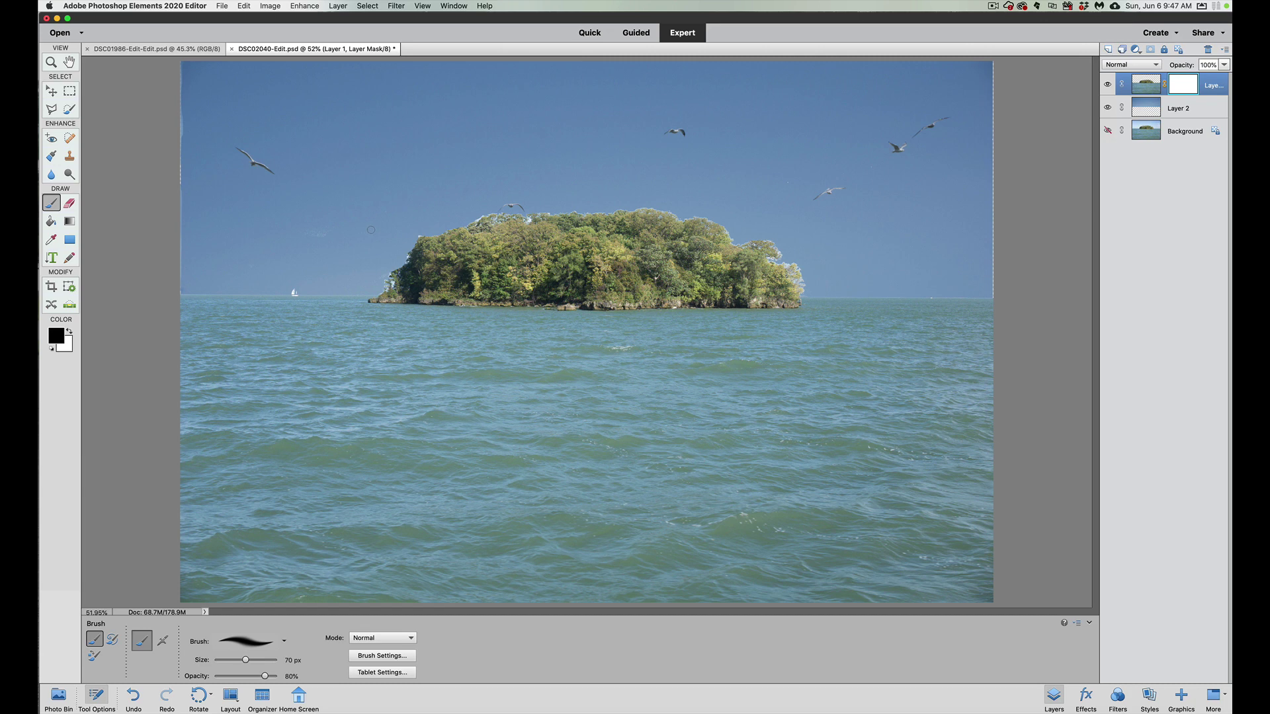
key(bracketright)
key(bracketright)
key(bracketright)
key(bracketleft)
key(bracketleft)
click(412, 236)
click(410, 257)
click(495, 217)
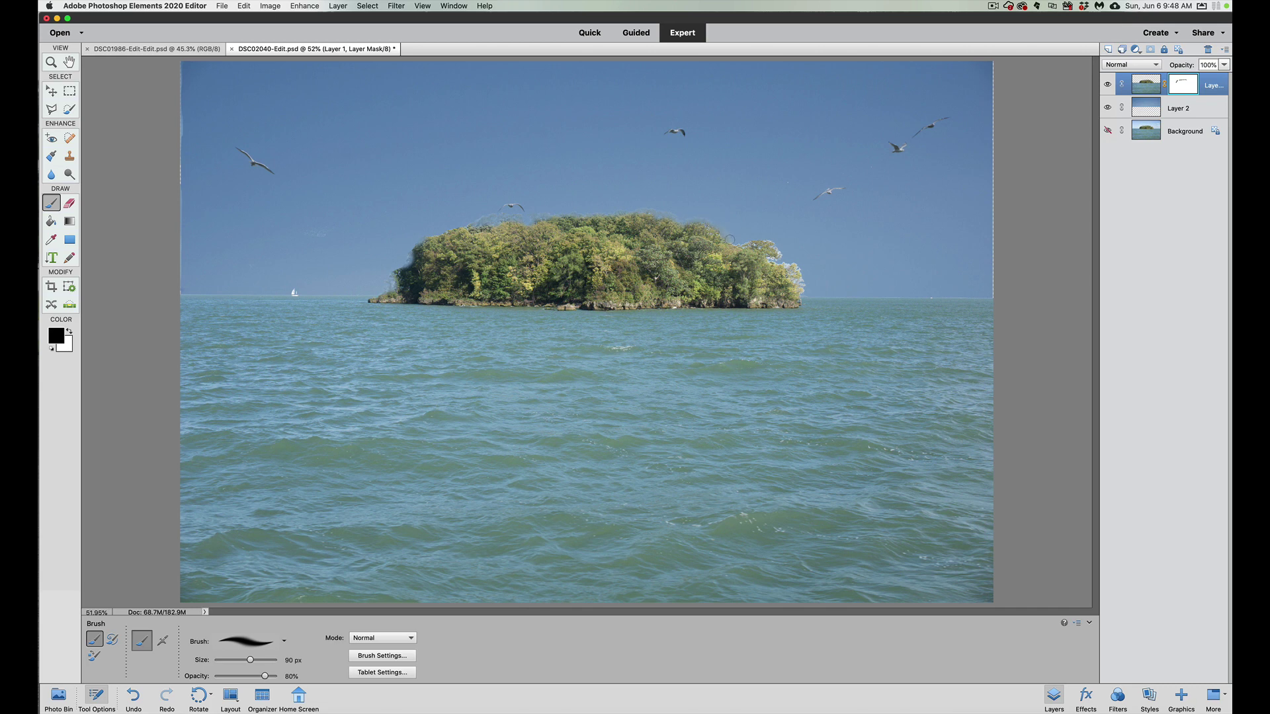
drag(729, 239, 735, 242)
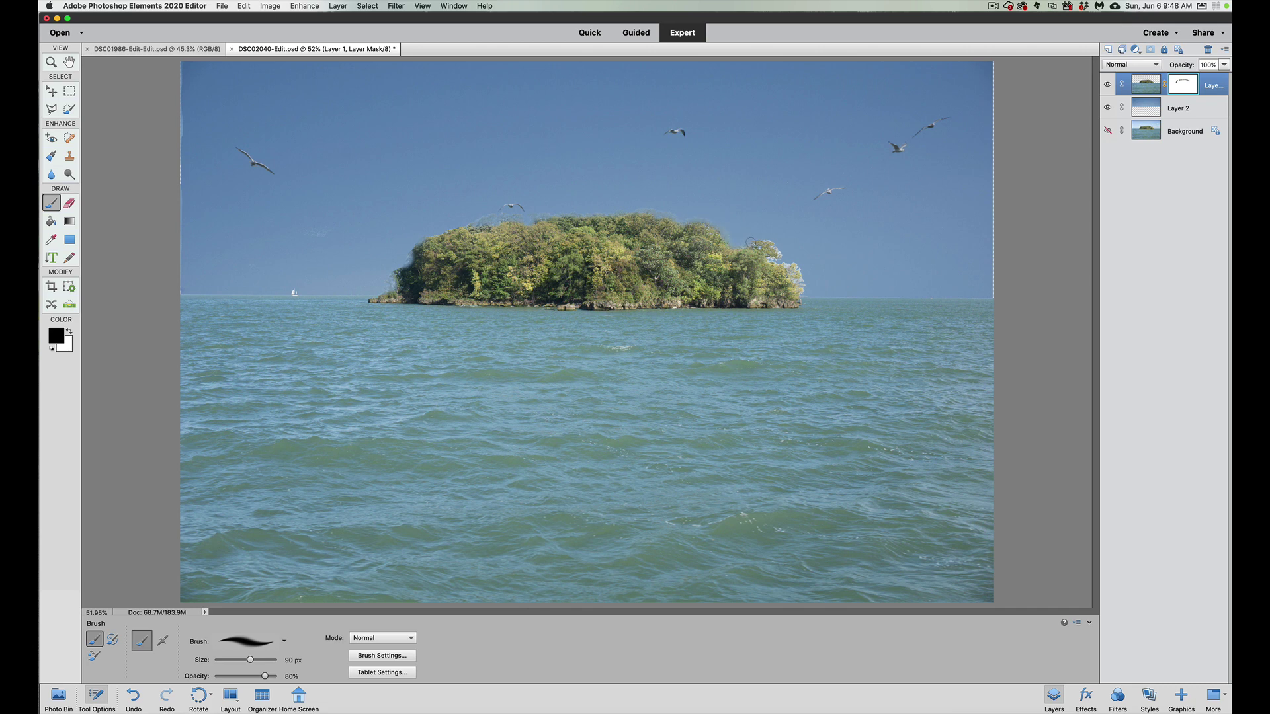